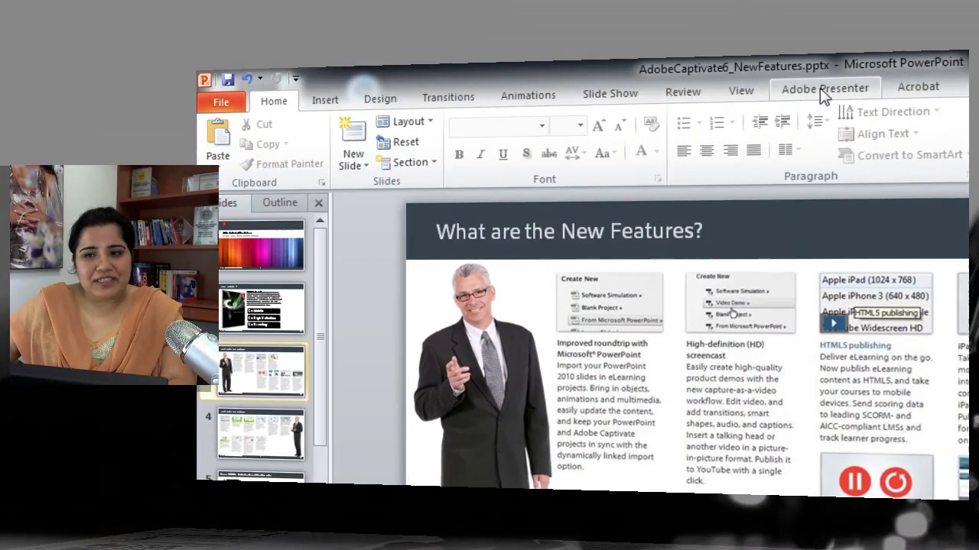
Step: Show the Adobe Presenter ribbon commands for AdobeCaptivate6_NewFeatures.pptx
left_click(820, 89)
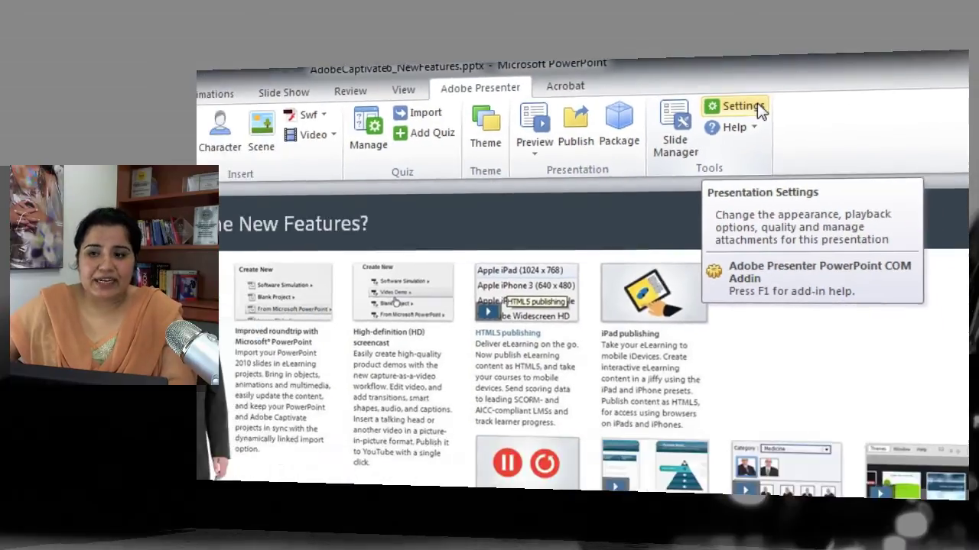
Step: Open Adobe Presenter Settings at the Appearance page and nudge the dialog into place
left_click(749, 130)
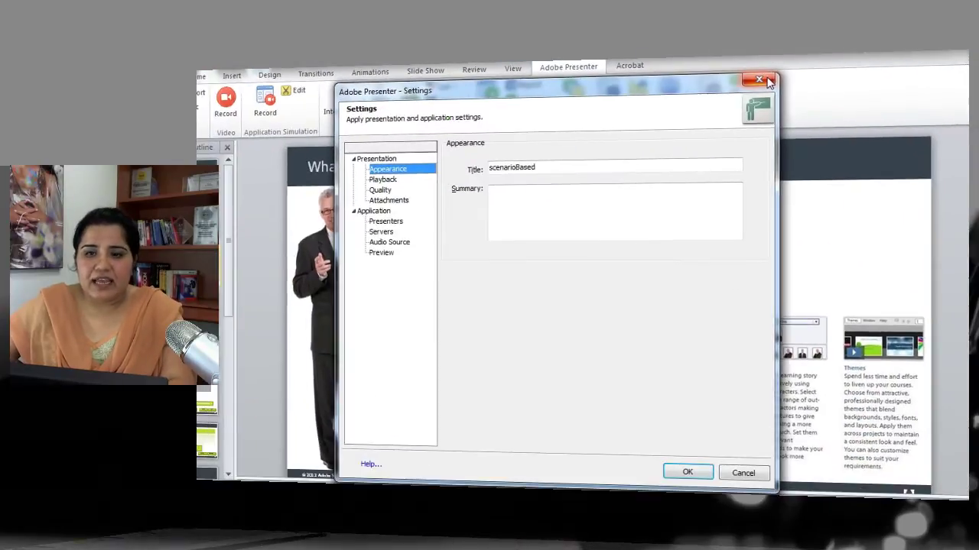
left_click_drag(537, 94, 547, 88)
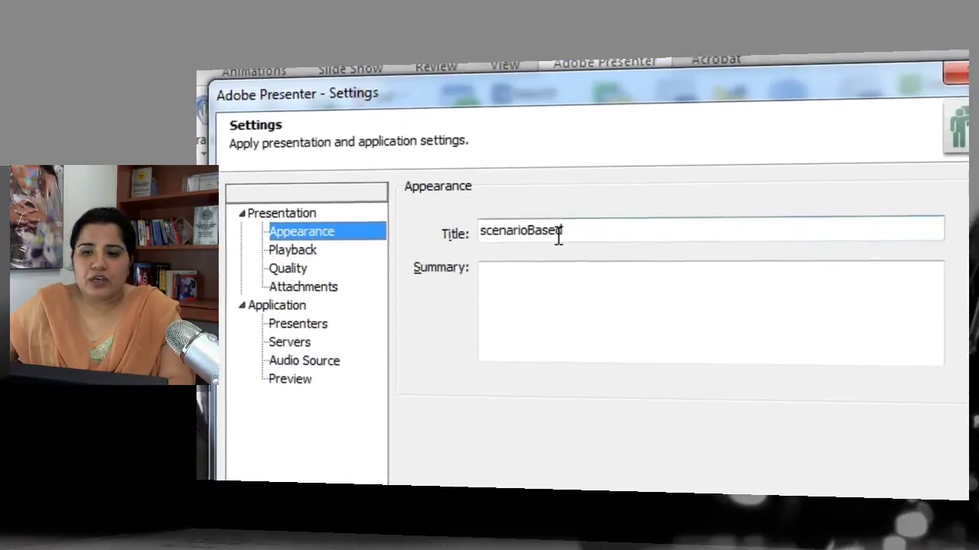
Step: Replace the title scenarioBased with 'Introduction to Adobe Captivate'
left_click_drag(579, 229, 441, 225)
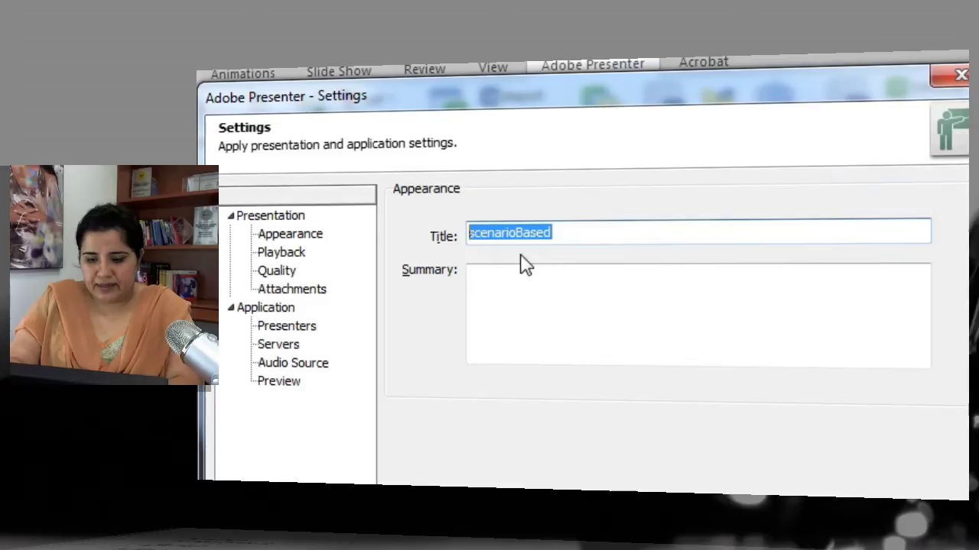
type("I")
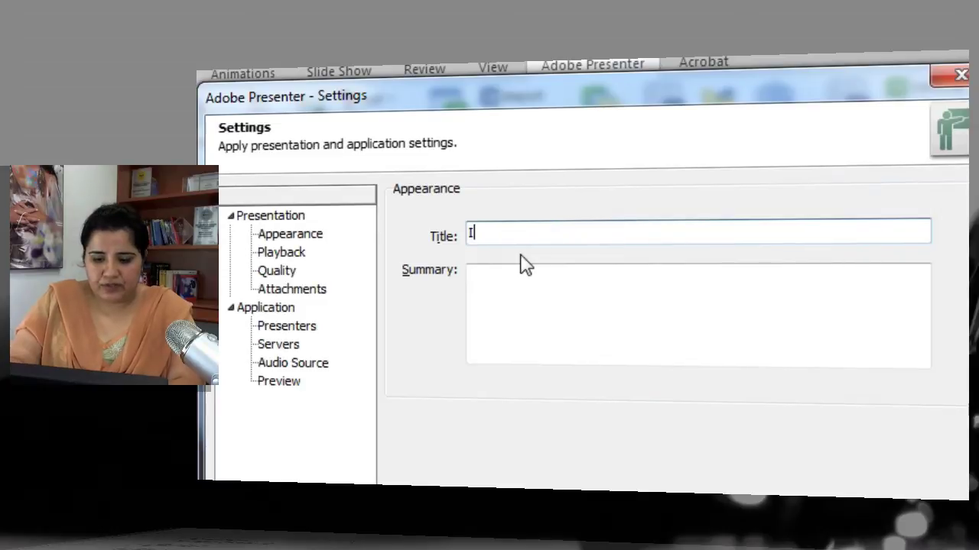
type("ntrodu")
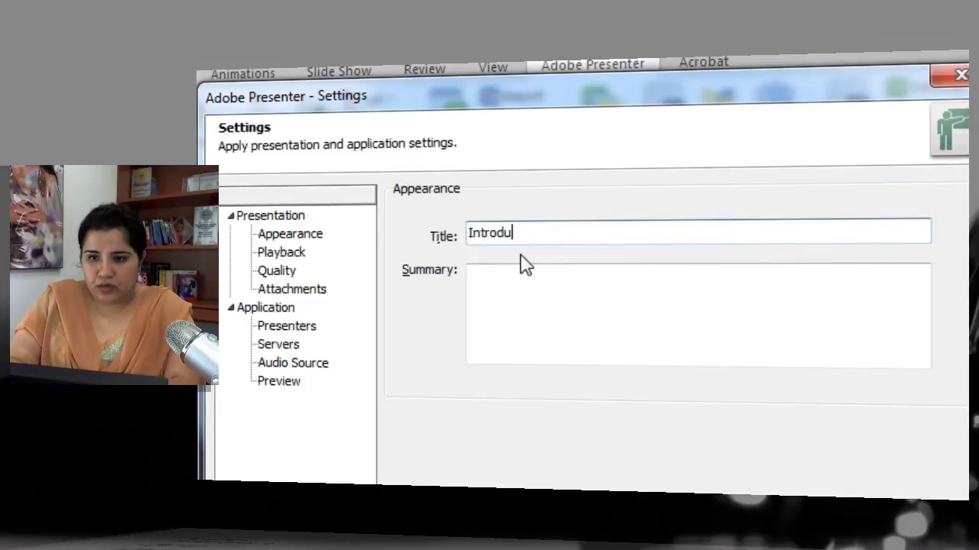
type("ction to ")
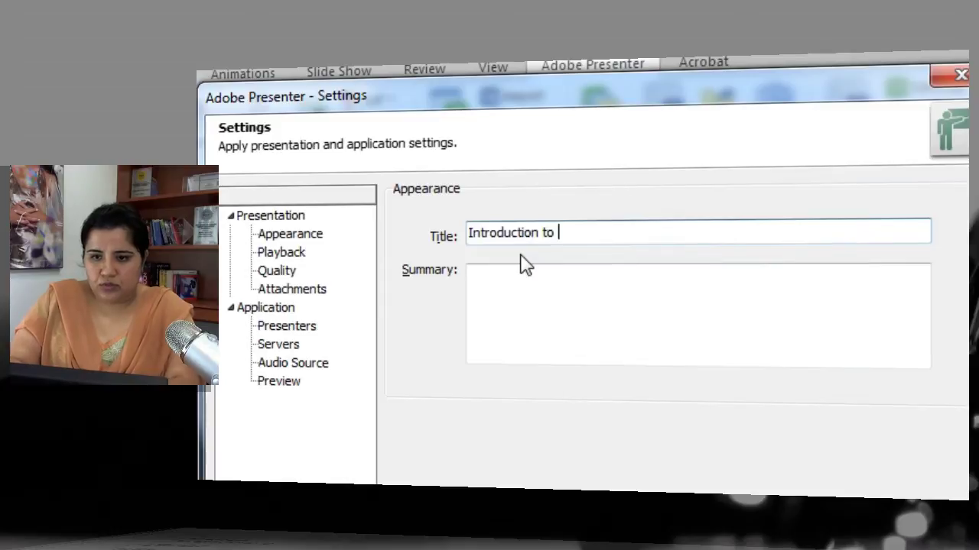
type("Adobe Captivate")
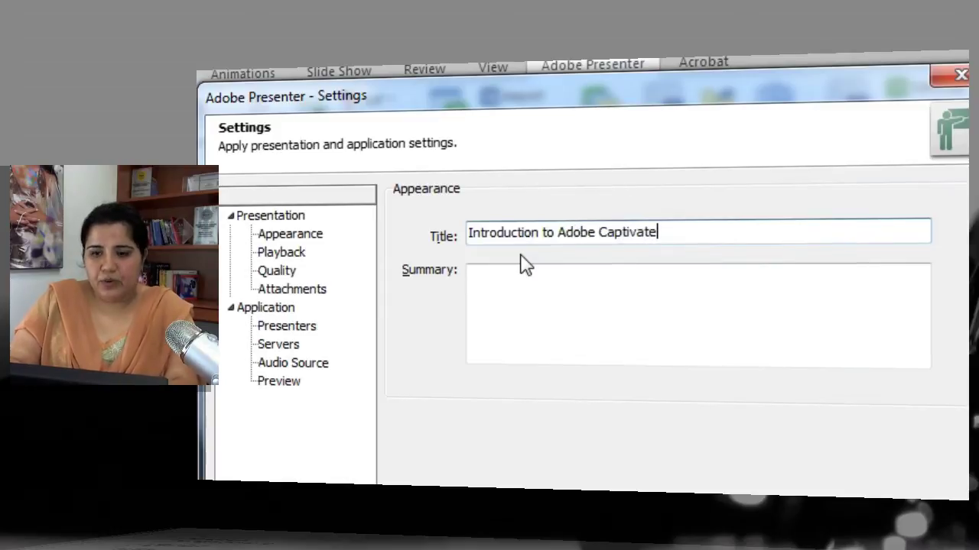
key("Tab")
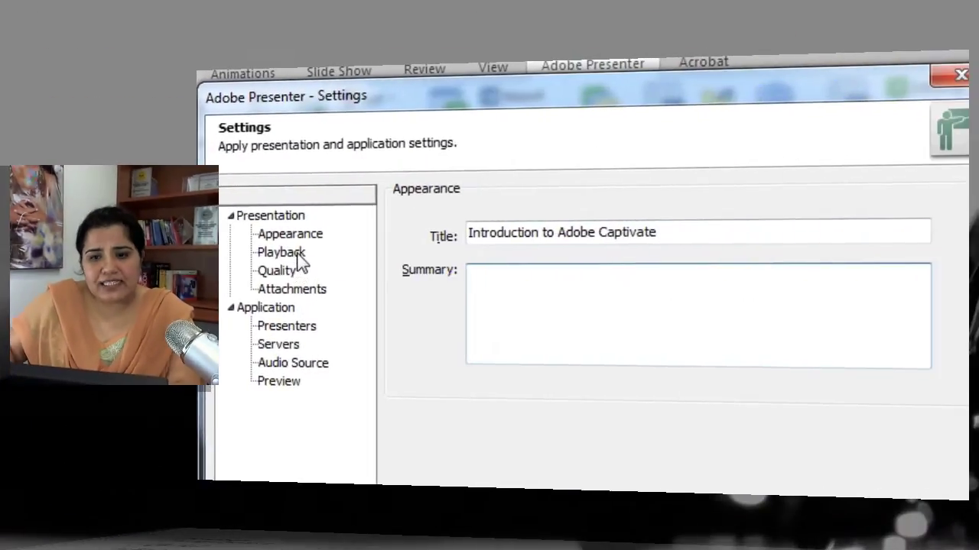
Step: Show the Playback page with Auto play on start and a 5.0-second default slide duration
left_click(949, 259)
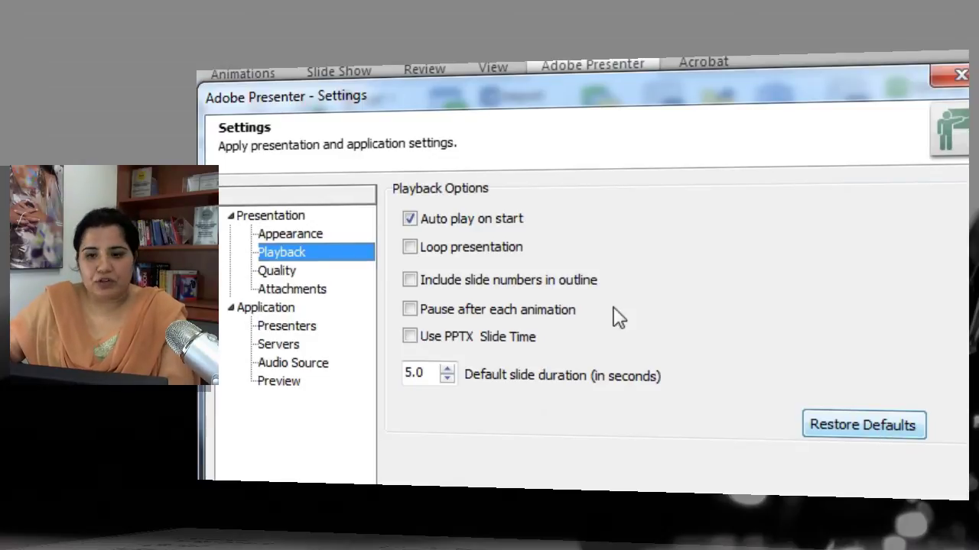
Step: Show the Quality page and expand the Publish For destination list
left_click(284, 275)
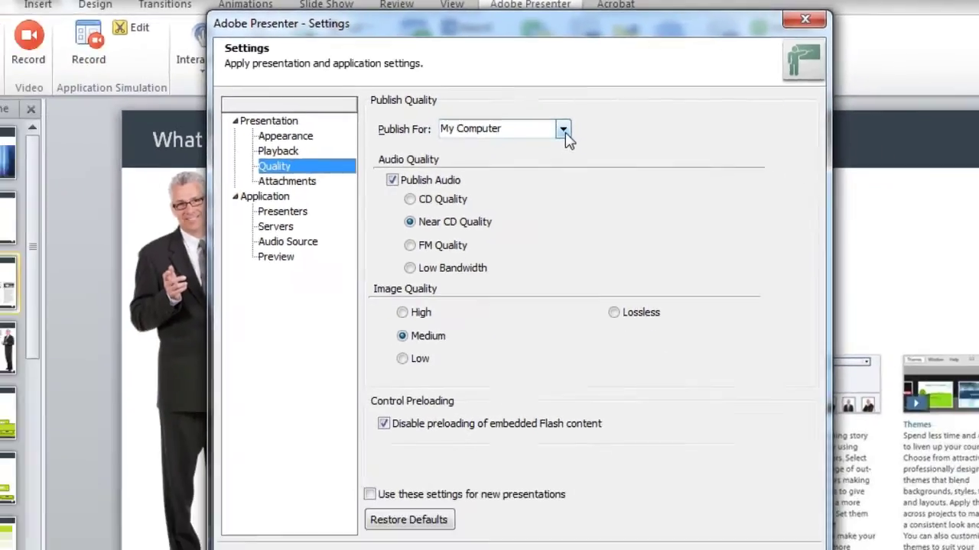
left_click(564, 130)
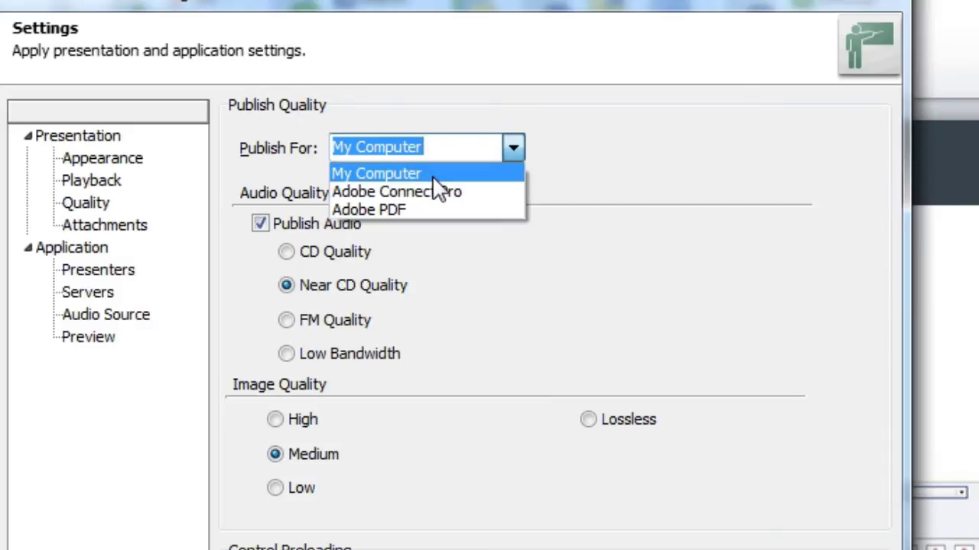
Step: Try the Adobe Connect Pro and Adobe PDF publish presets, settling back on My Computer
left_click(452, 151)
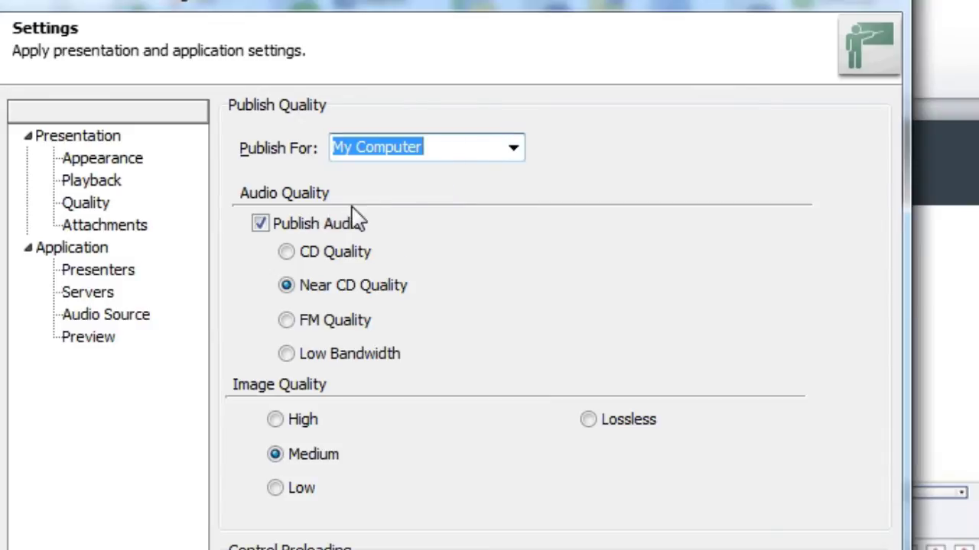
left_click(513, 153)
left_click(457, 200)
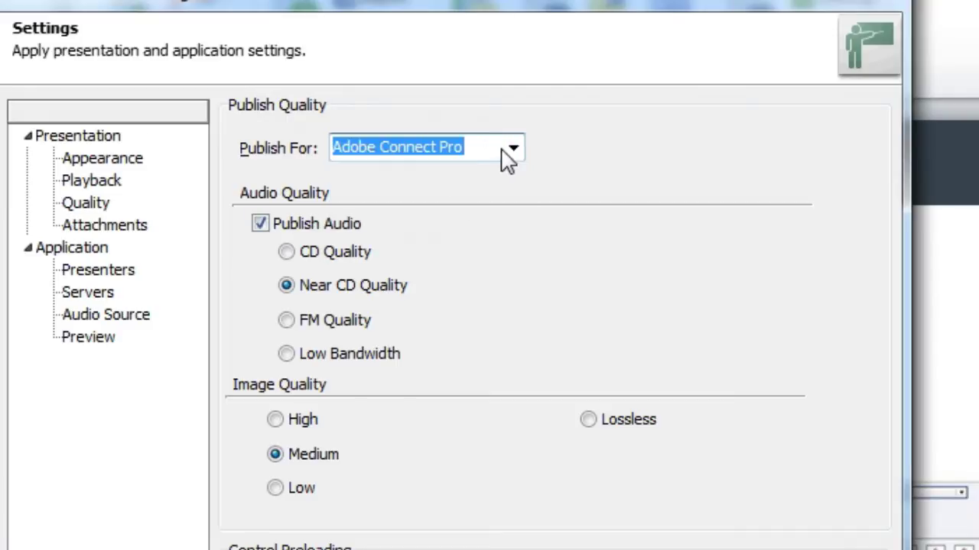
left_click(516, 155)
left_click(443, 210)
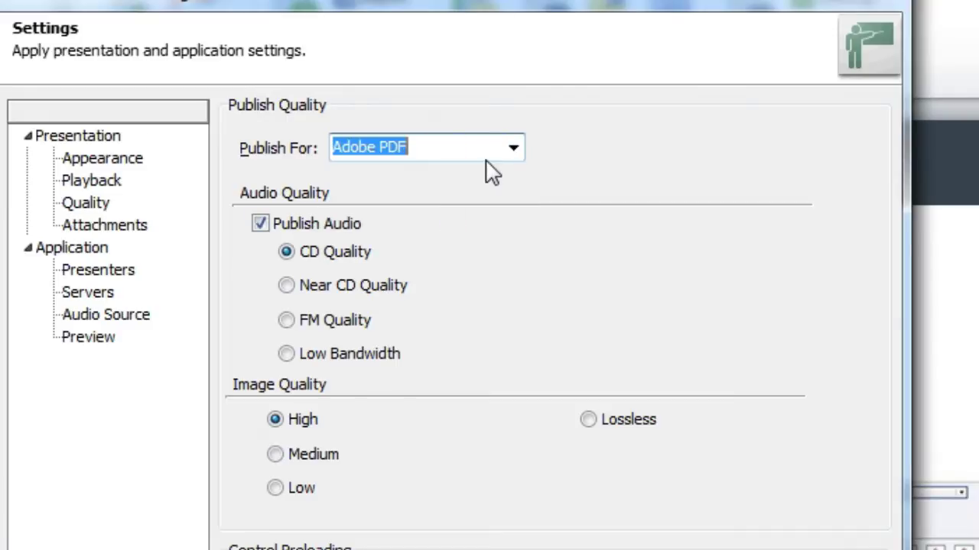
left_click(515, 153)
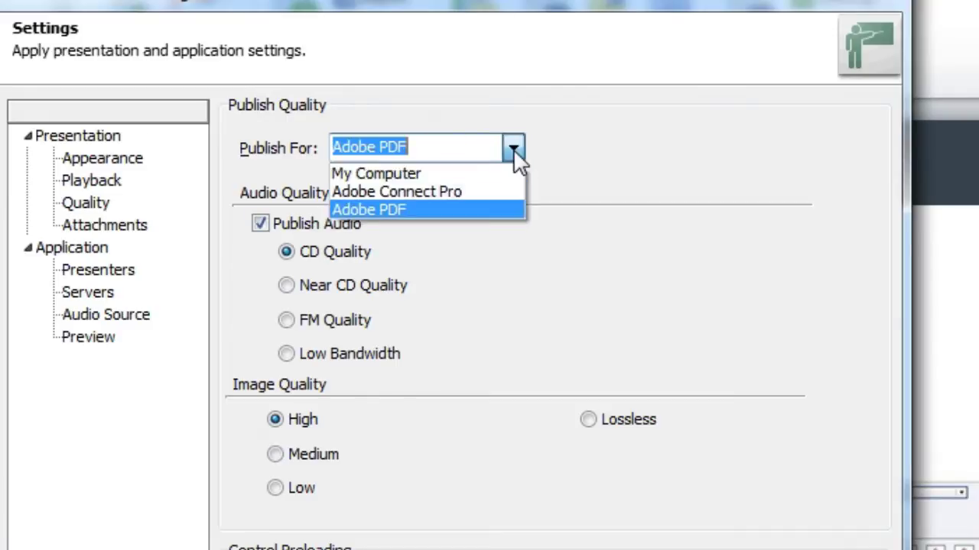
left_click(462, 175)
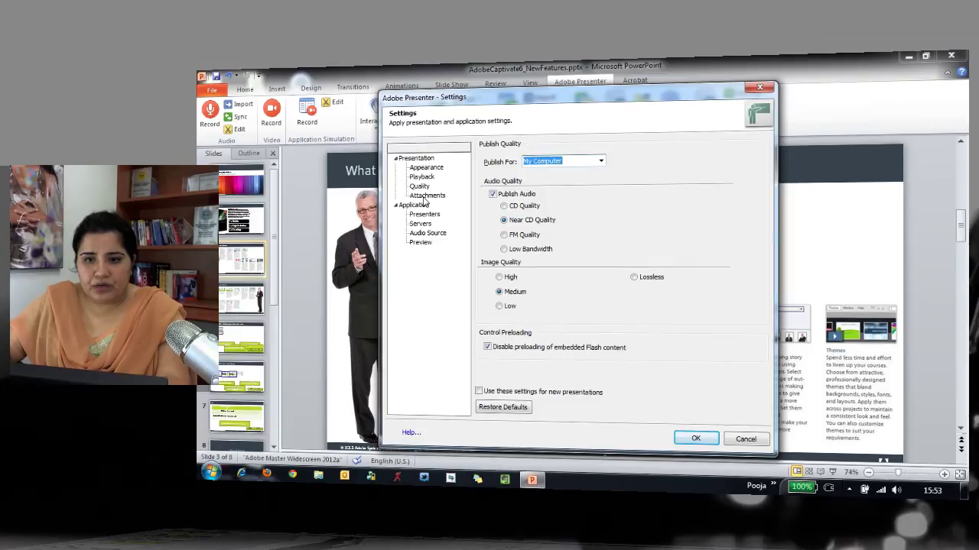
left_click(426, 195)
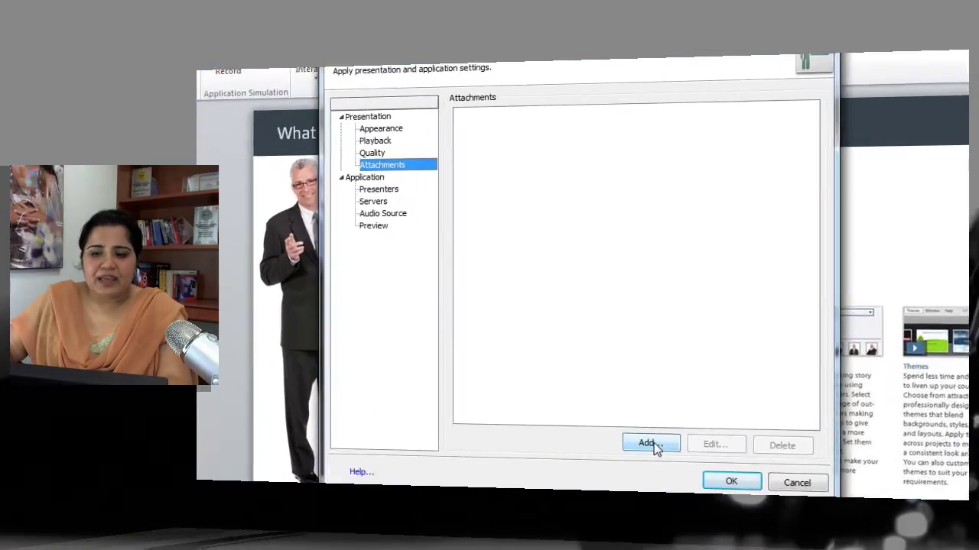
Step: Add an attachment named Handout with type File and browse for its file
left_click(639, 409)
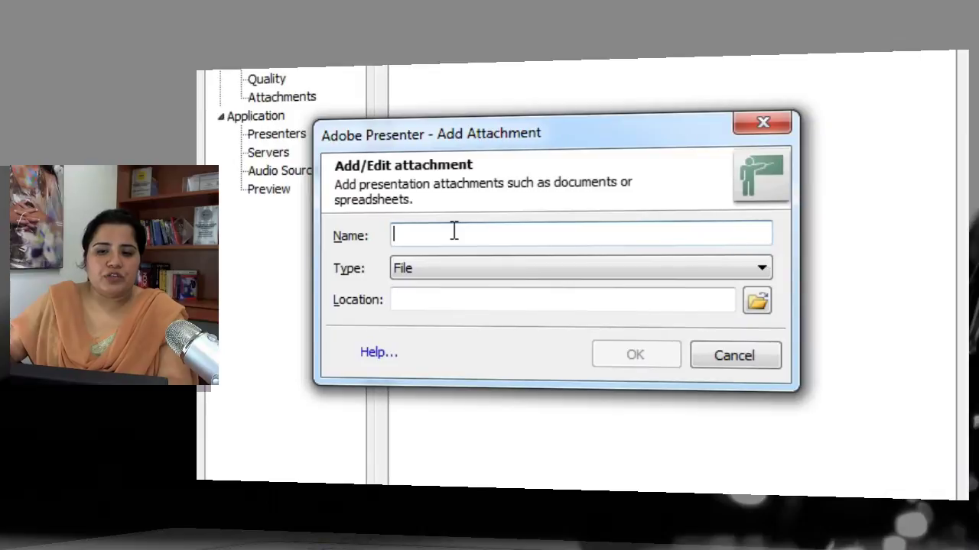
type("Ha")
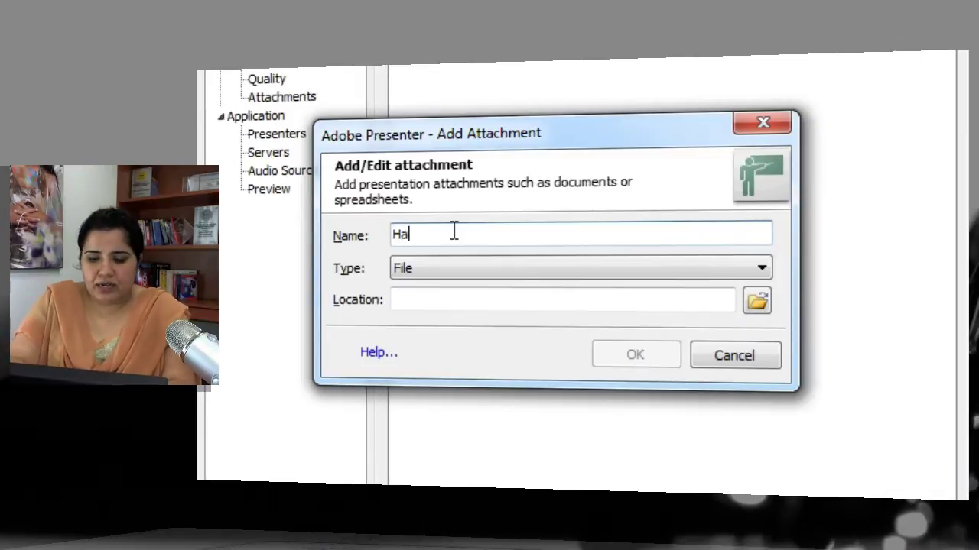
type("ndout")
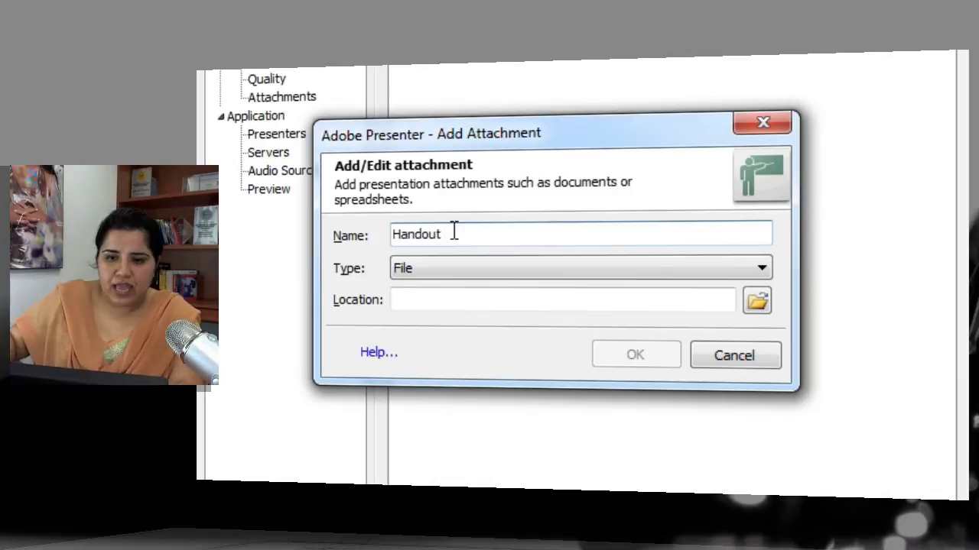
left_click(634, 269)
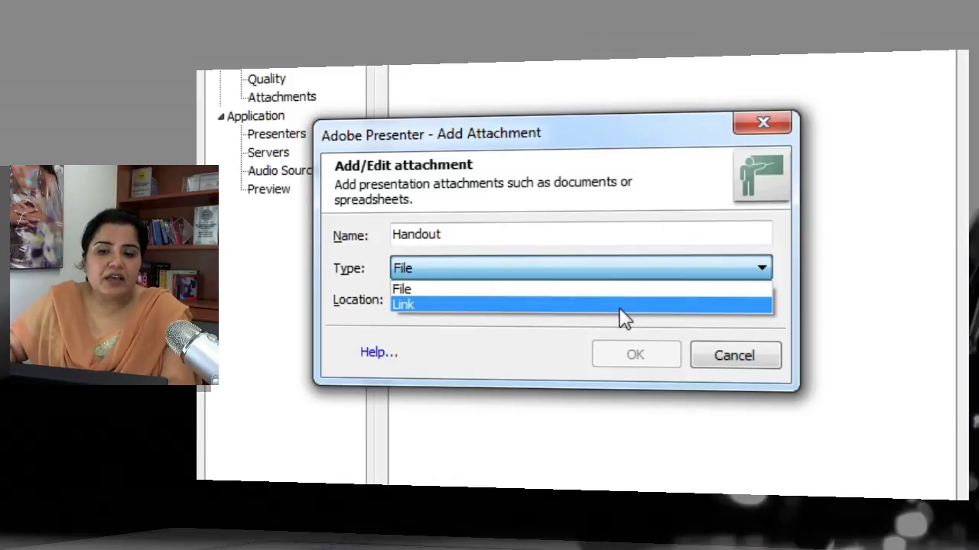
left_click(620, 290)
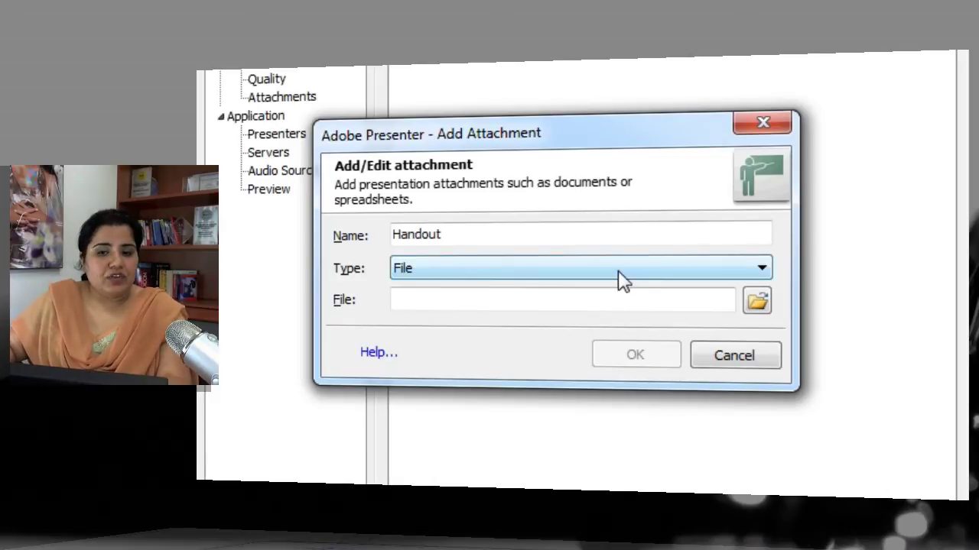
left_click(619, 271)
left_click(619, 272)
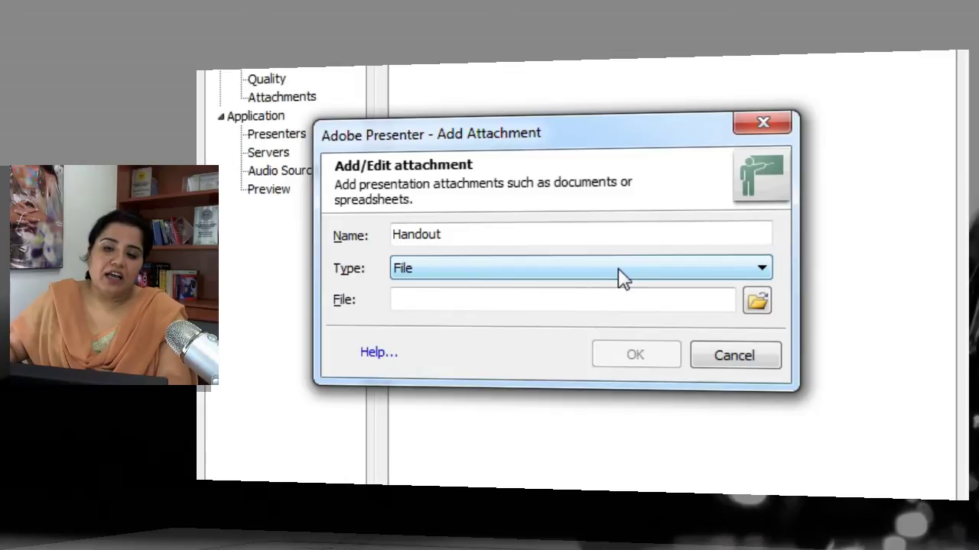
left_click(757, 303)
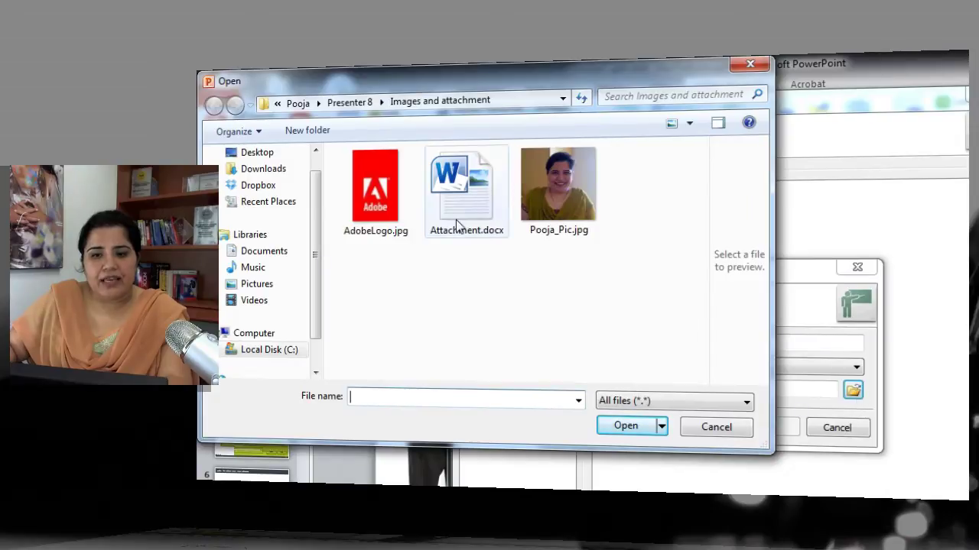
Step: Attach Attachment.docx as the Handout file, then view the empty Application > Presenters page
left_click(473, 189)
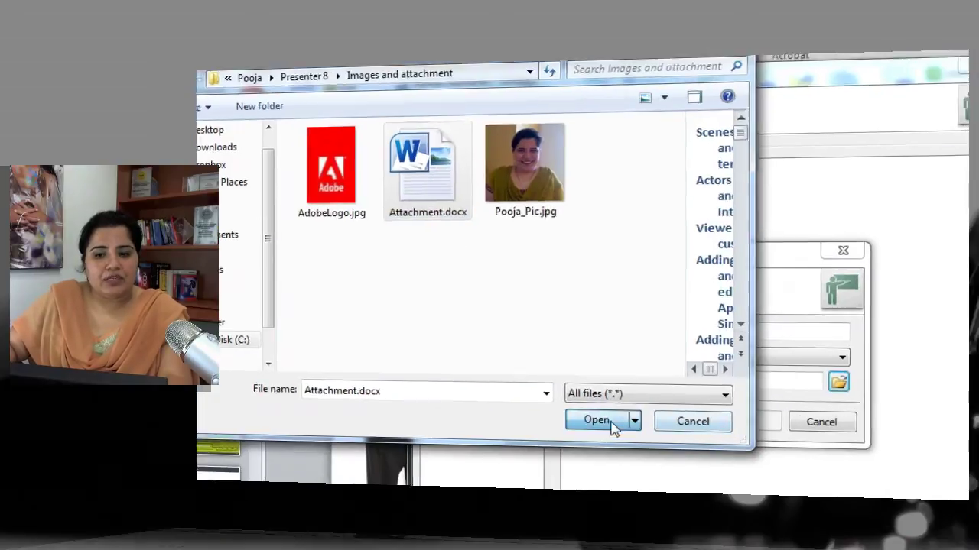
left_click(610, 422)
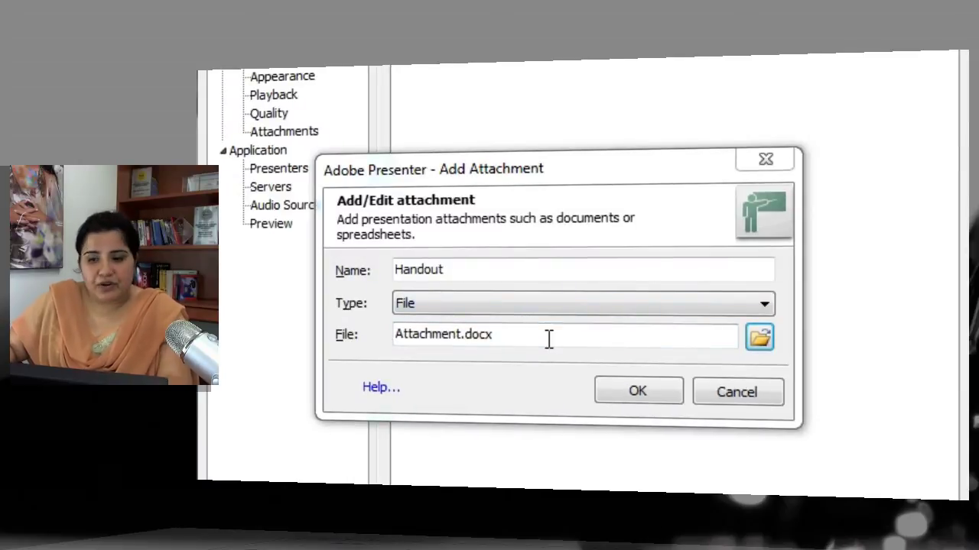
left_click(649, 392)
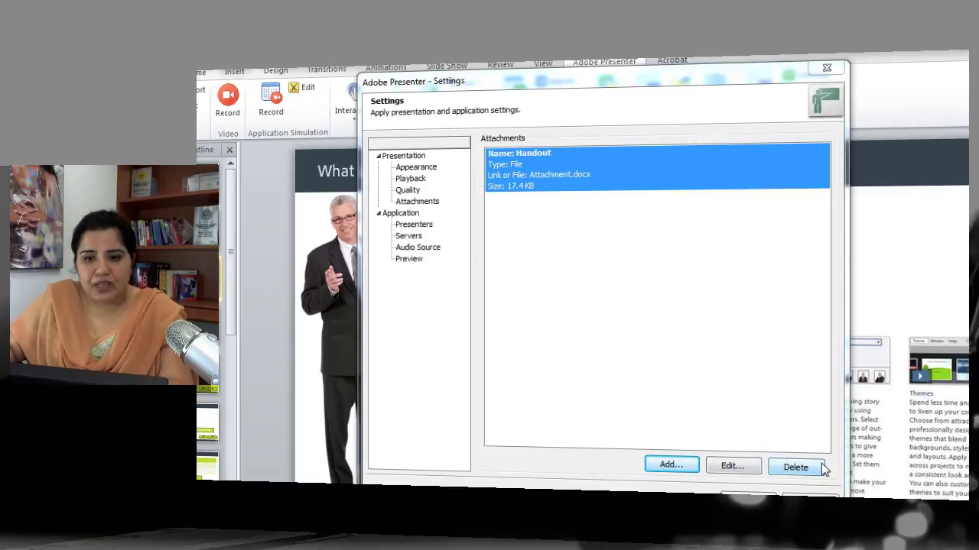
left_click(405, 214)
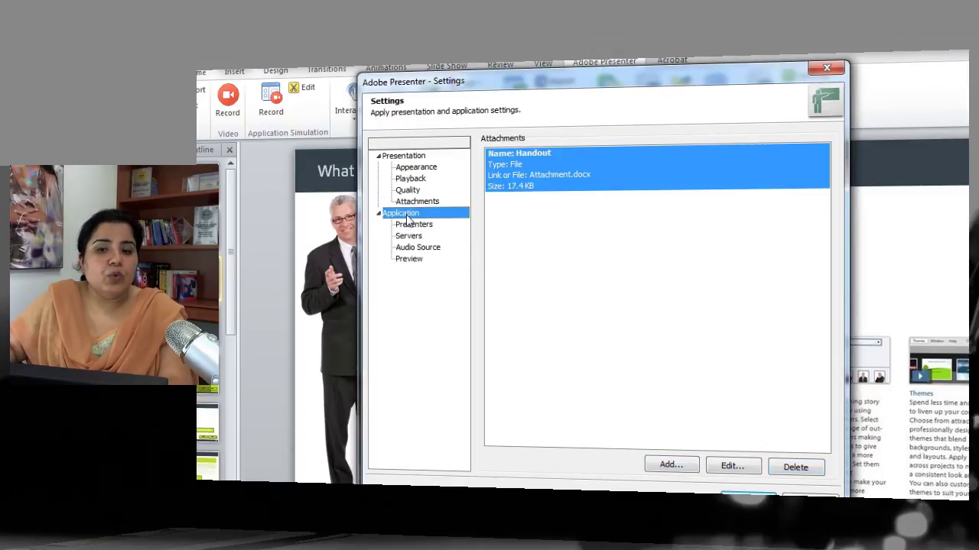
left_click(414, 225)
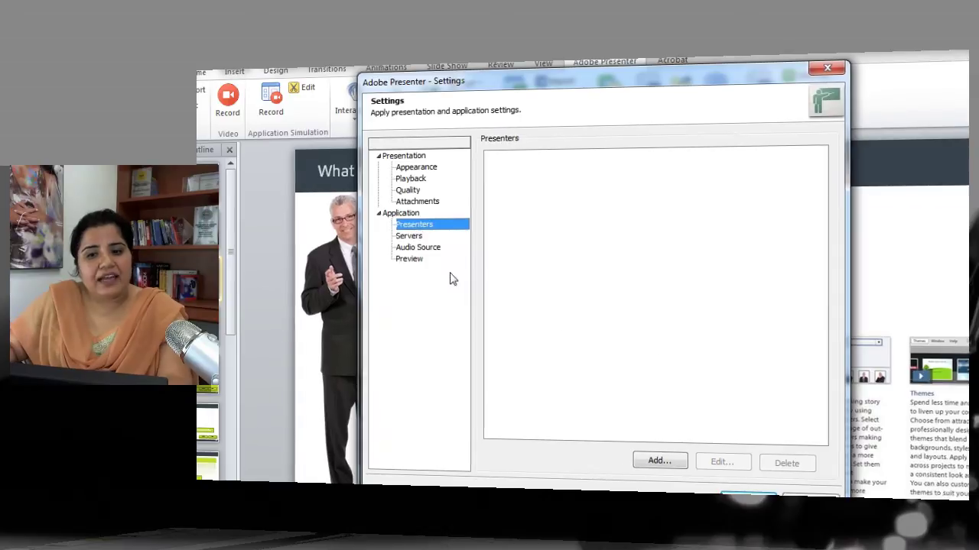
Step: Add a presenter with their full name, job title eLearning Evangelist and a photo
left_click(659, 461)
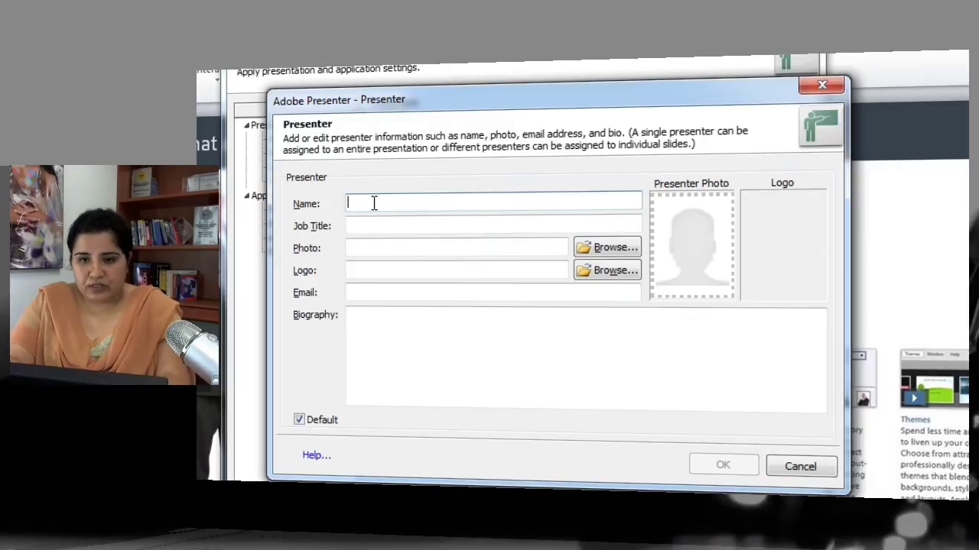
type("r. ")
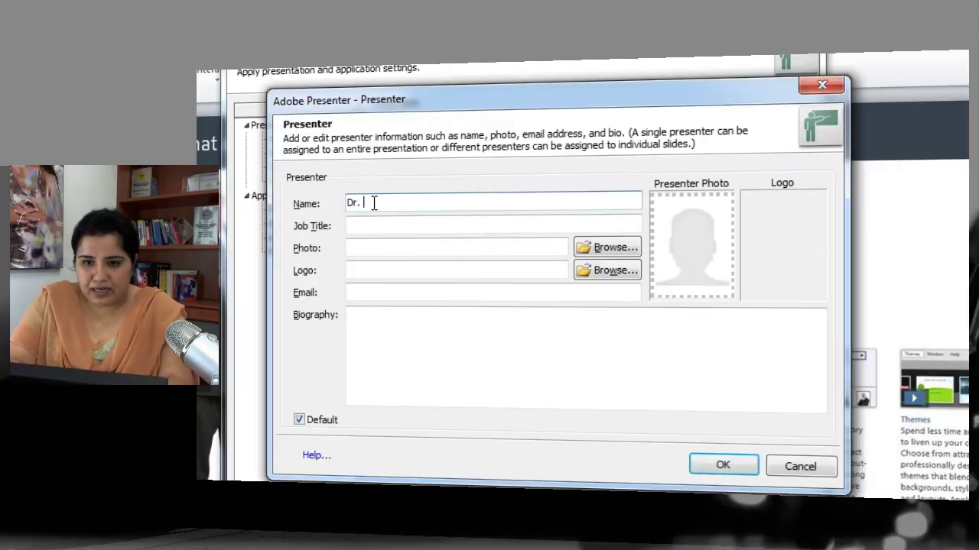
key("Tab")
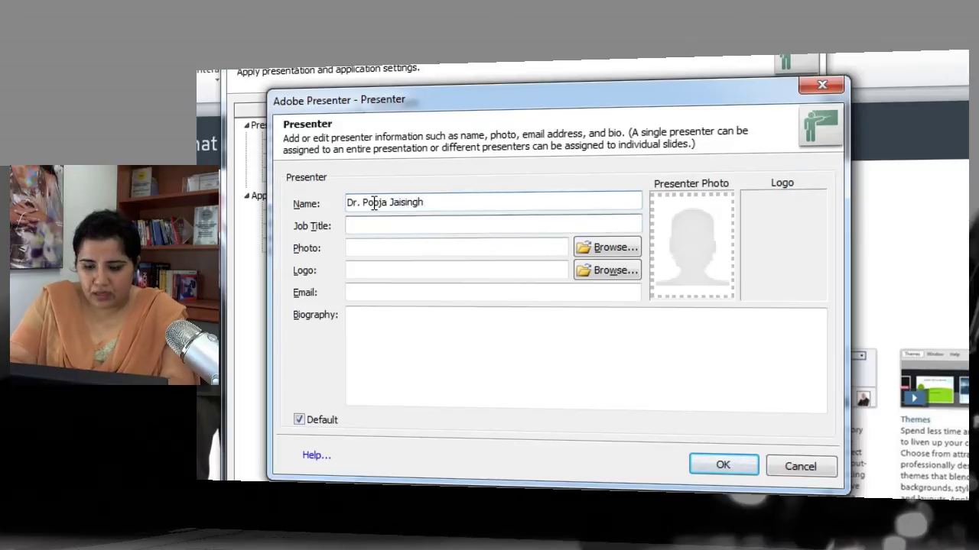
type("eLearning Evangelist")
key("Tab")
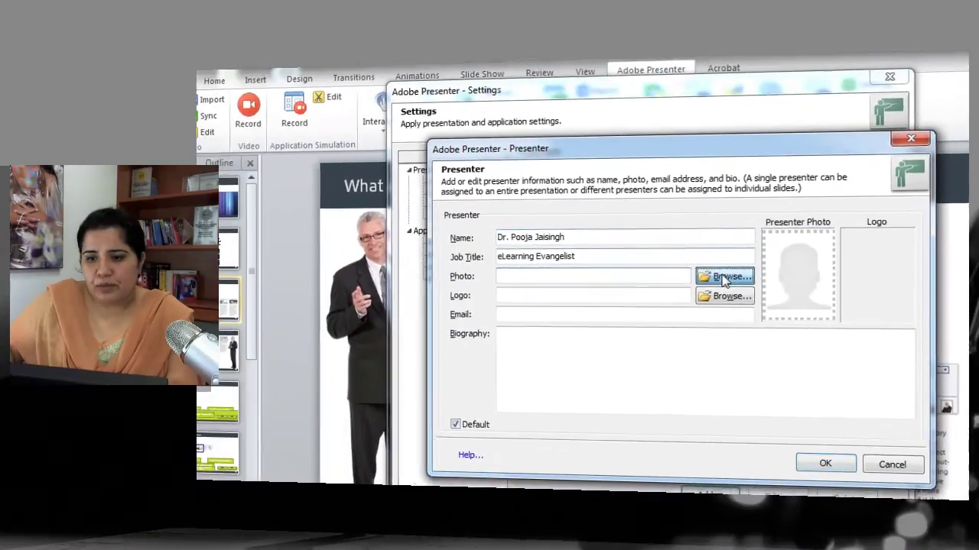
left_click(607, 247)
left_click(434, 172)
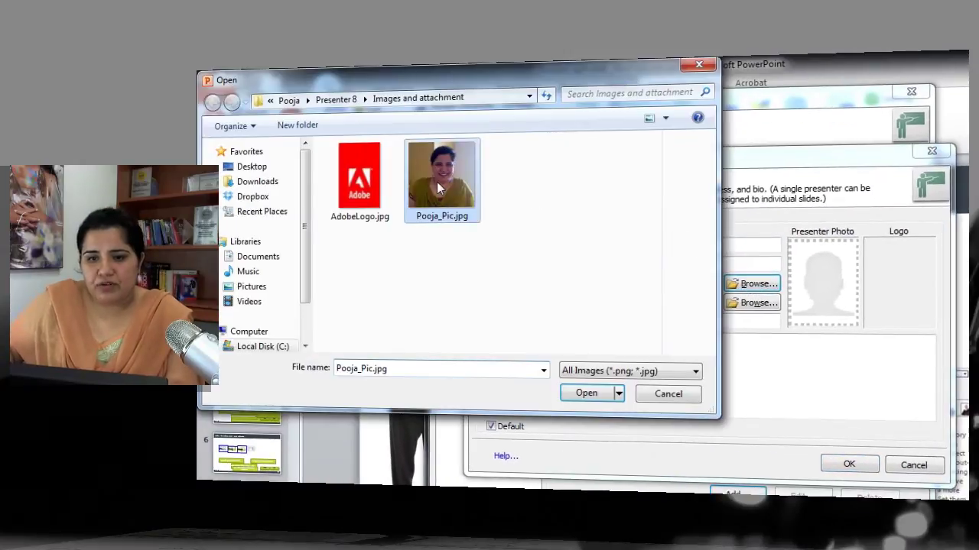
left_click(605, 394)
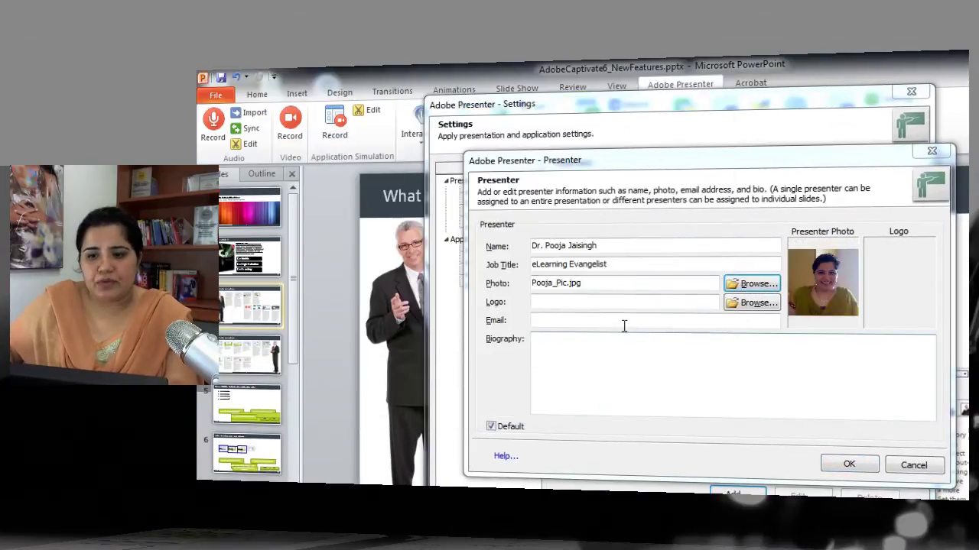
Step: Give the presenter the AdobeLogo.jpg logo and their email, keep Default checked, and save
left_click(755, 304)
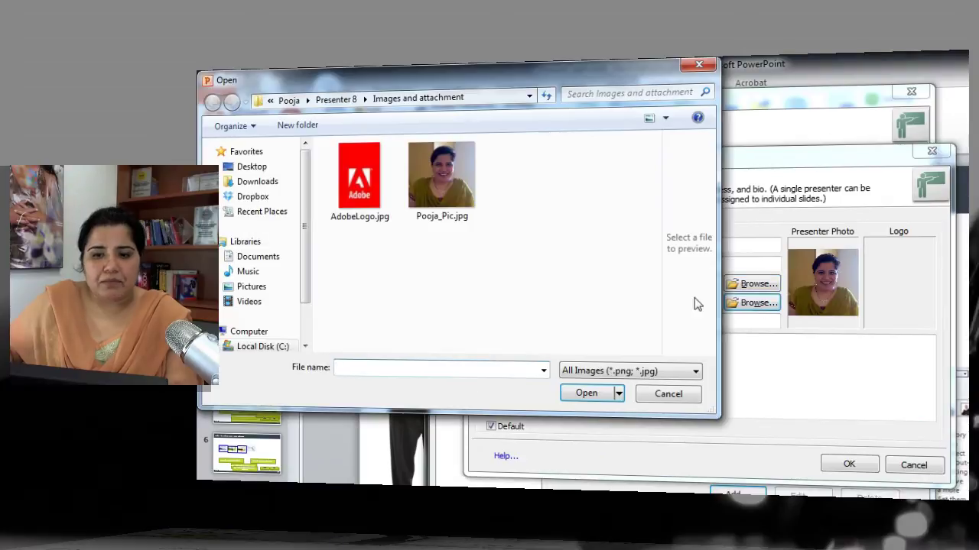
left_click(359, 179)
left_click(586, 393)
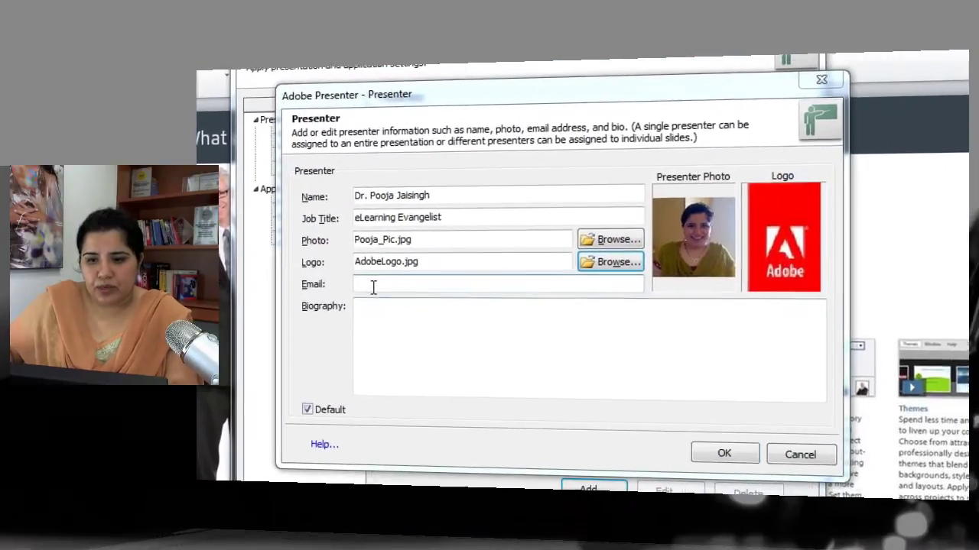
left_click(548, 320)
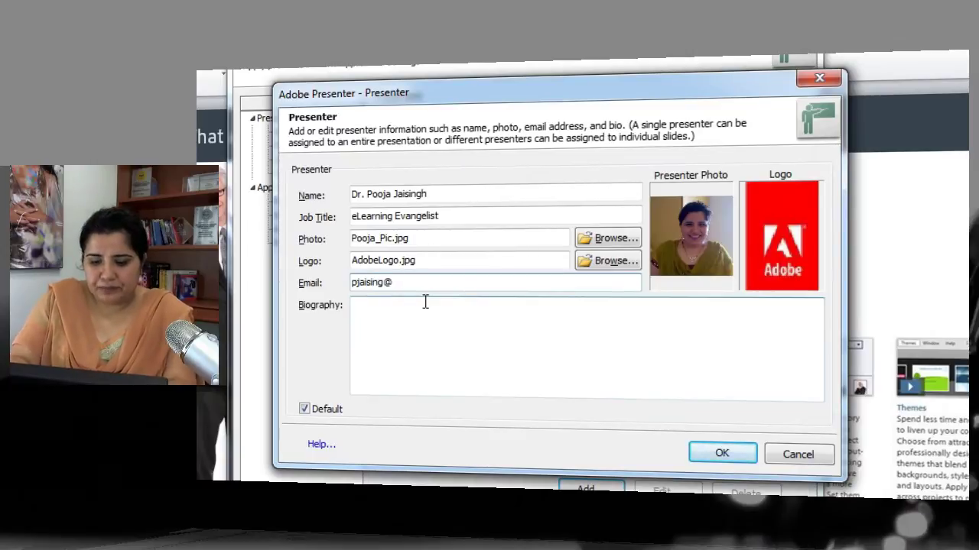
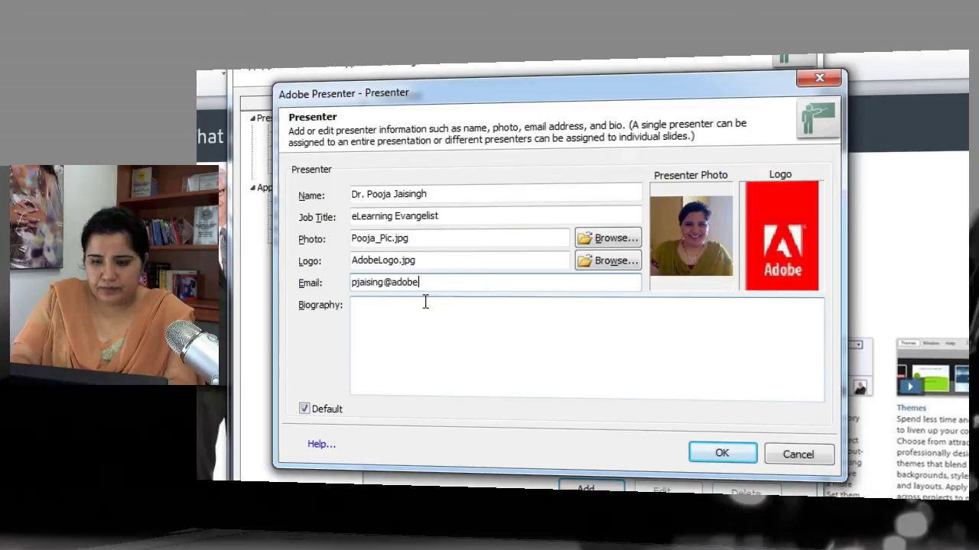
left_click(386, 316)
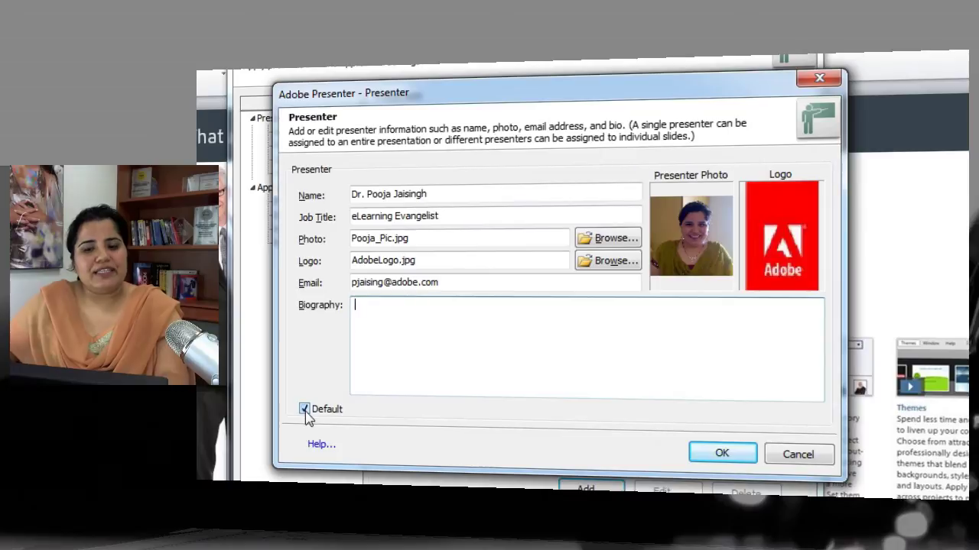
left_click(306, 414)
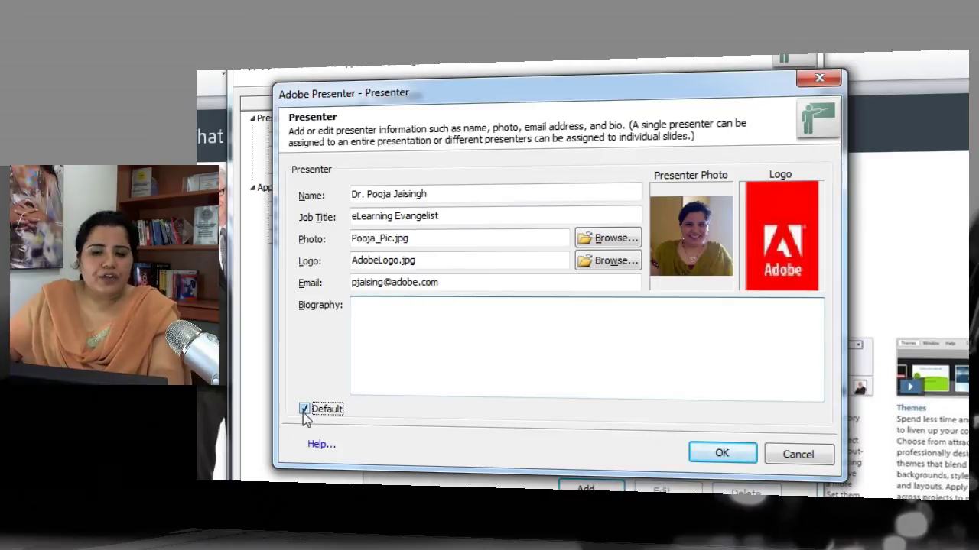
left_click(305, 410)
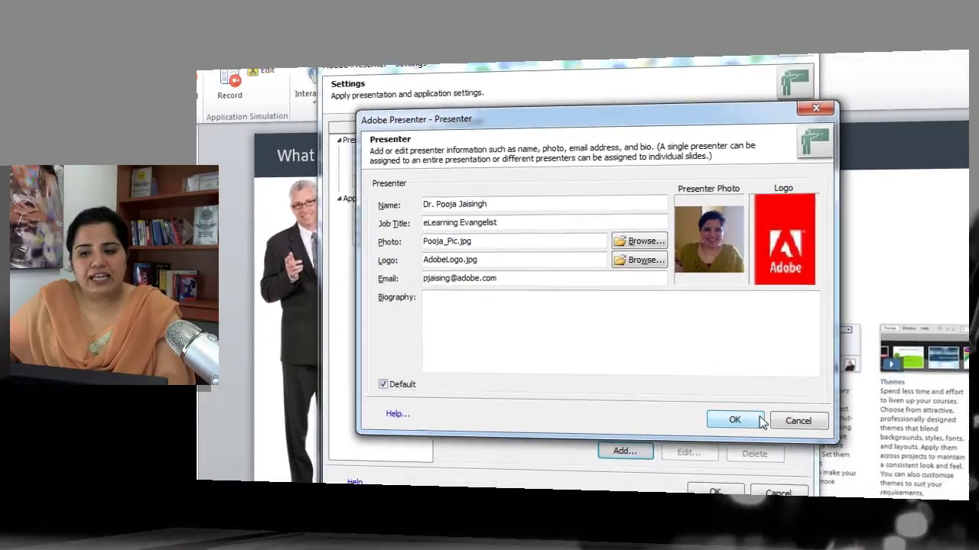
left_click(727, 439)
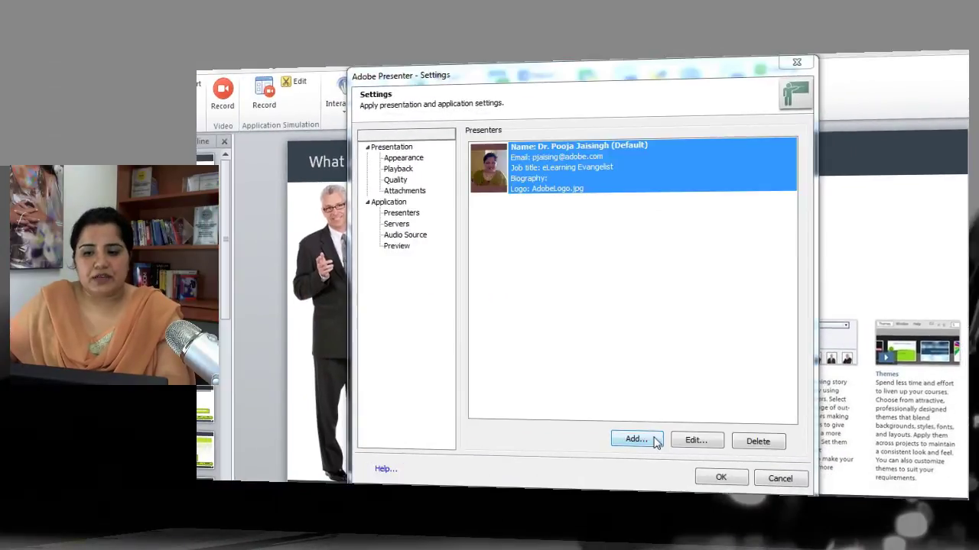
Step: Add non-default Presenter 2, an Evangelist with AdobeLogo.jpg logo and an email address
left_click(652, 440)
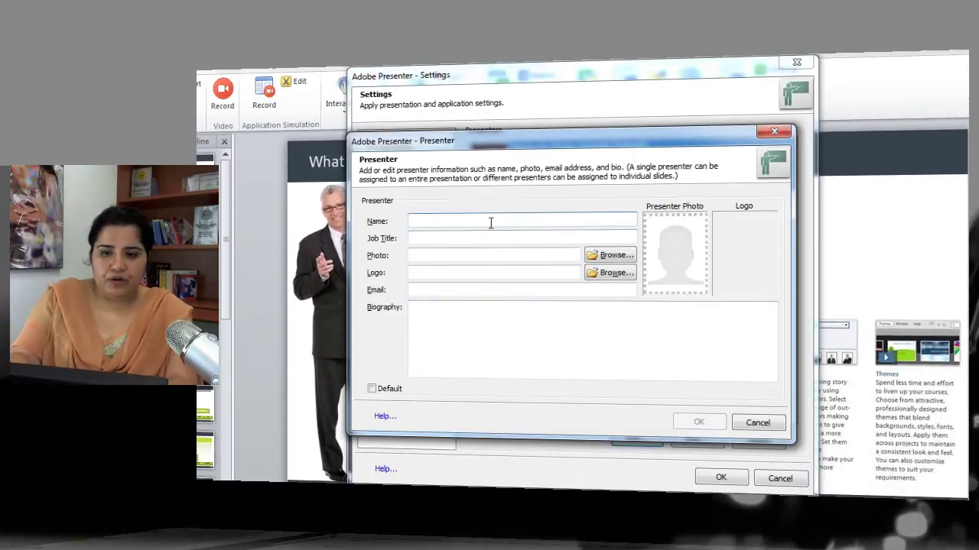
type("Presenter 2")
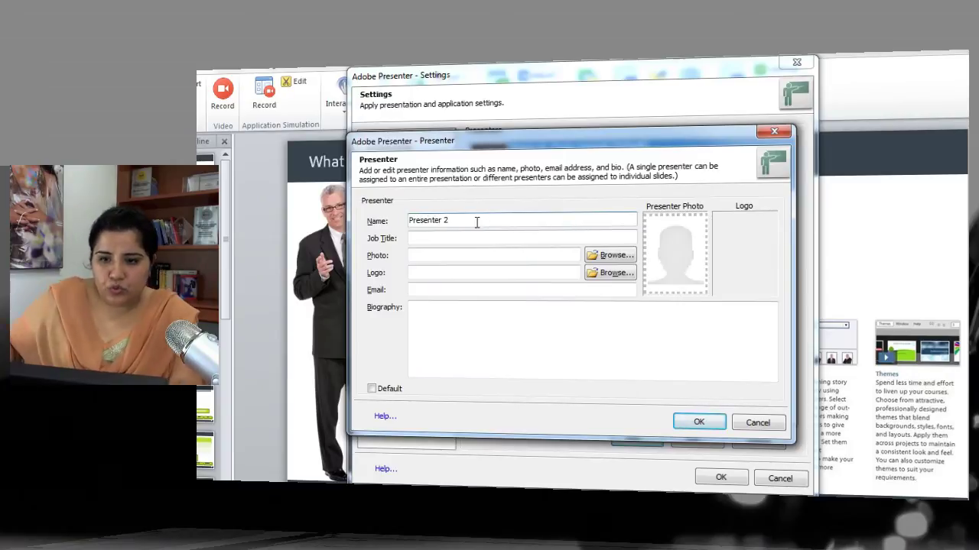
left_click(468, 238)
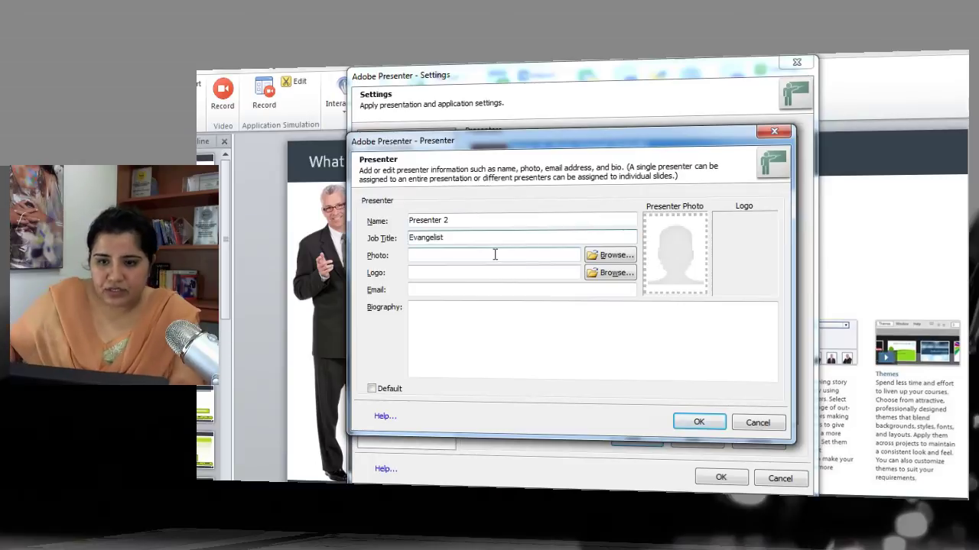
left_click(616, 273)
left_click(290, 140)
left_click(511, 352)
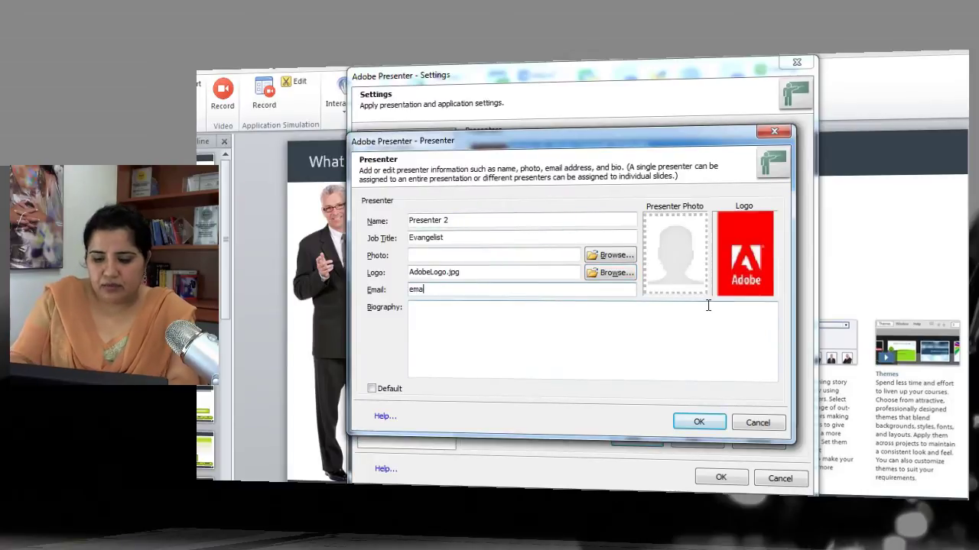
type("email@adobe.com")
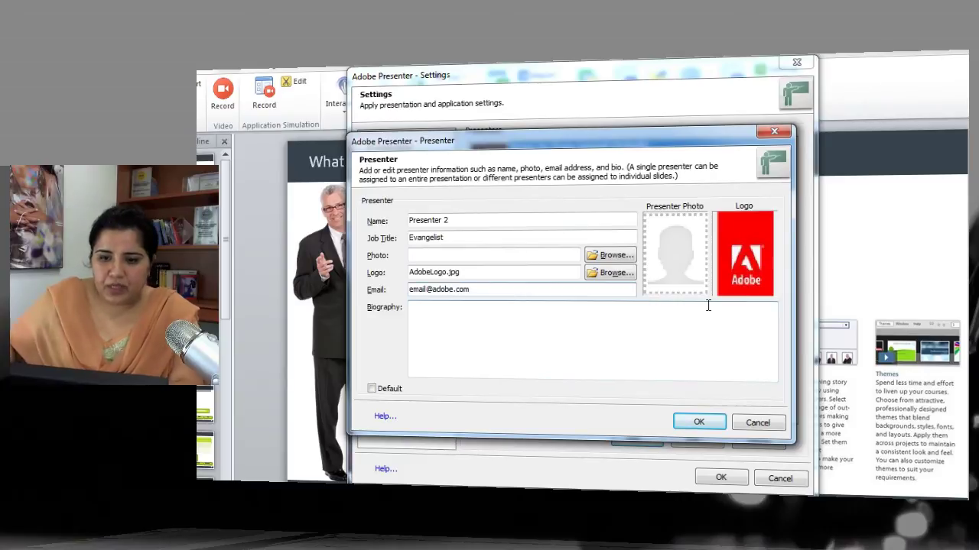
left_click(699, 422)
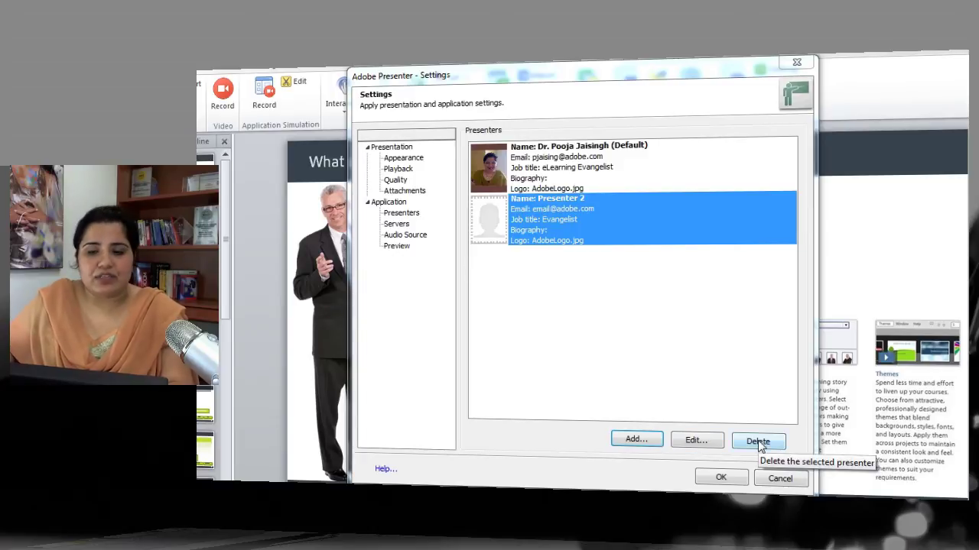
Step: Show the Servers page and begin adding an Adobe Connect server, then cancel without adding one
left_click(397, 223)
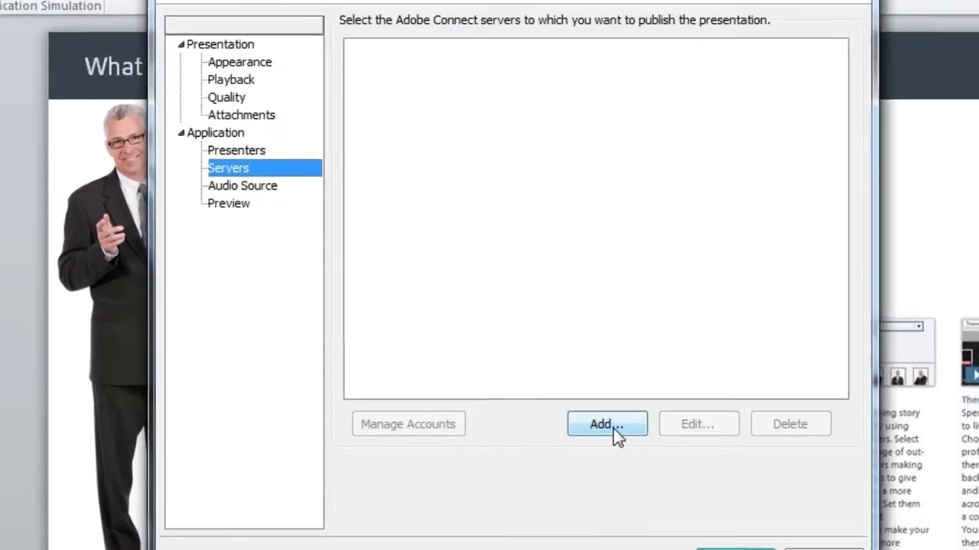
left_click(580, 417)
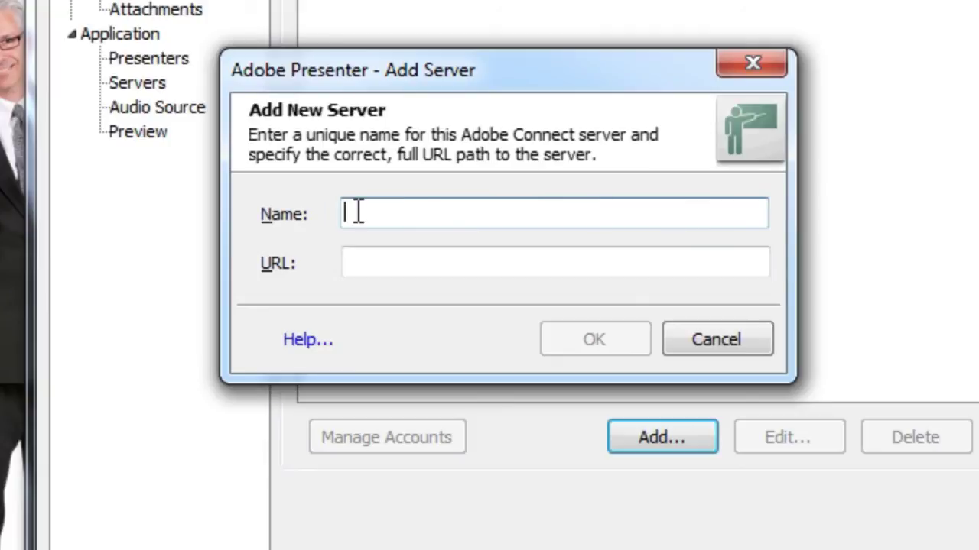
left_click(363, 266)
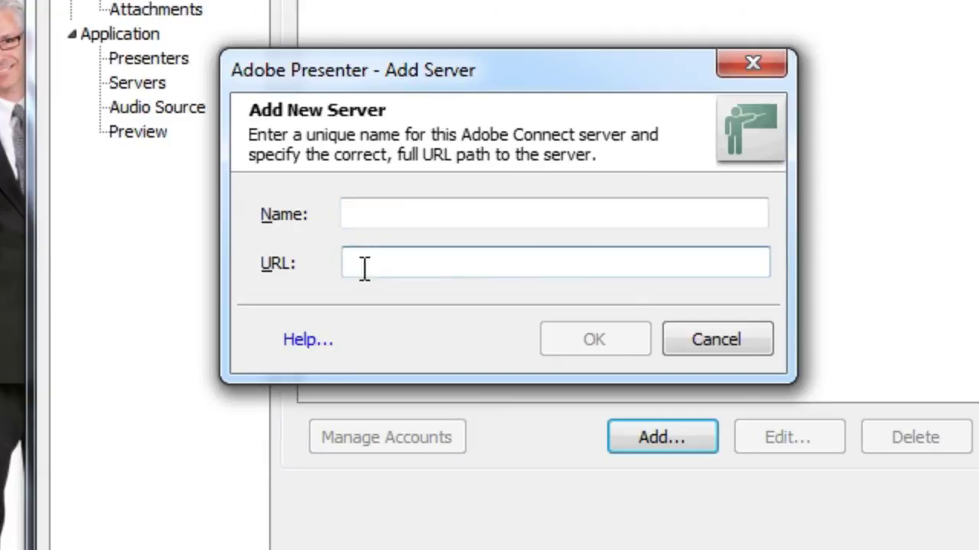
left_click(738, 338)
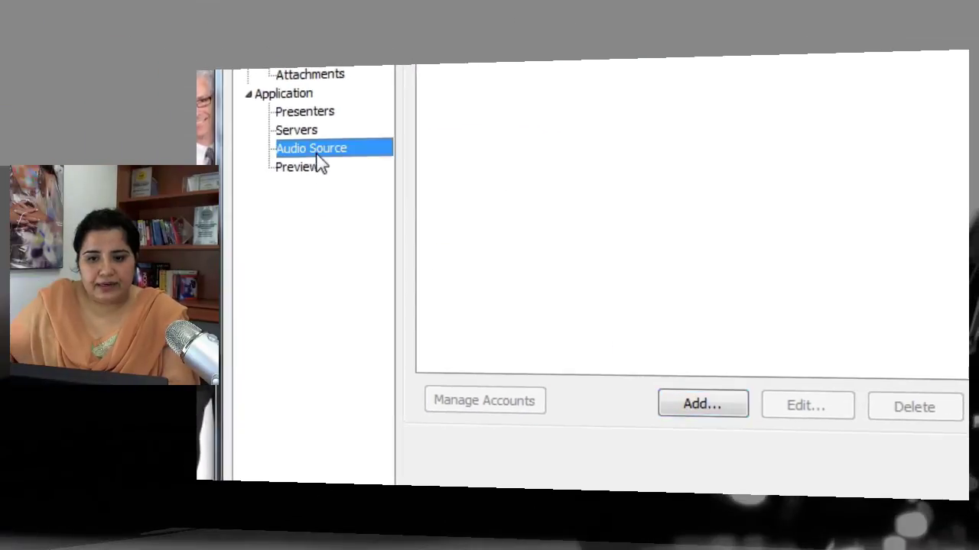
Step: Review the Audio Source options, then show the Preview page with Preview Next at 4 slides
left_click(318, 153)
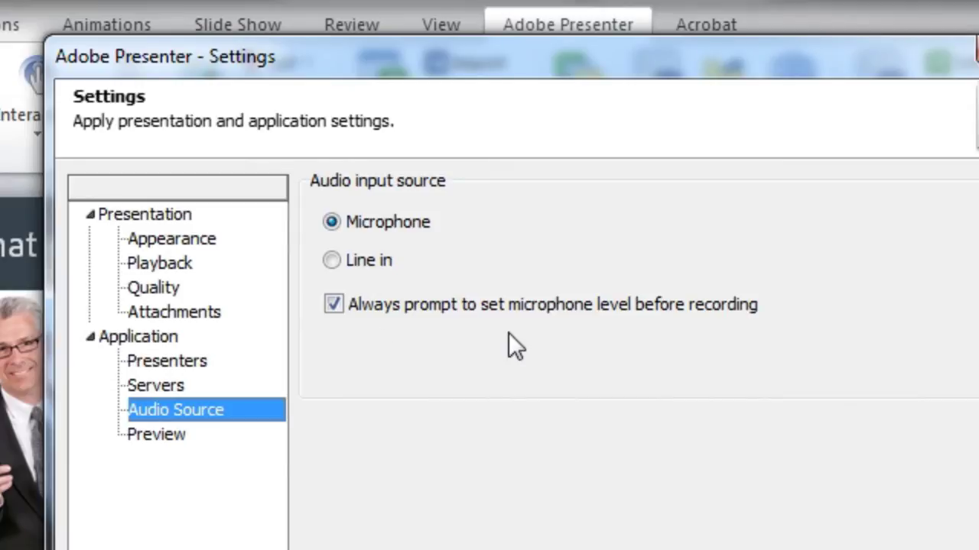
left_click(170, 451)
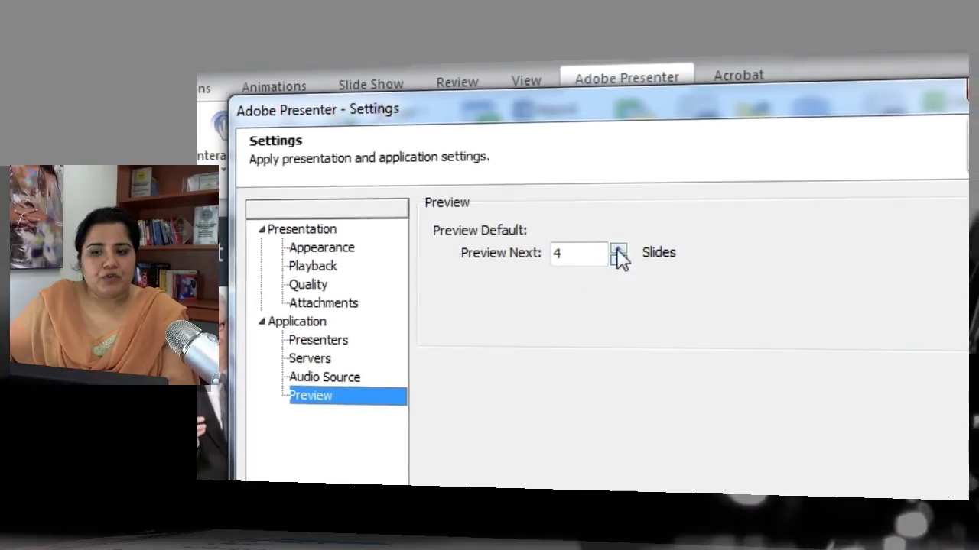
Step: Step the Preview Next count between 4 and 10 slides, finally leaving it at 5
left_click(558, 242)
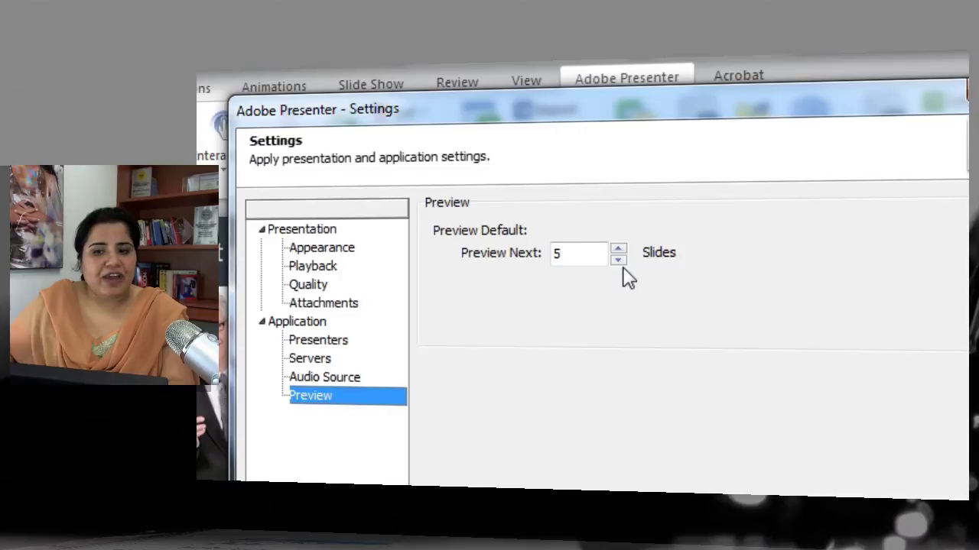
left_click(618, 248)
left_click(619, 248)
left_click(619, 248)
left_click(618, 248)
left_click(619, 248)
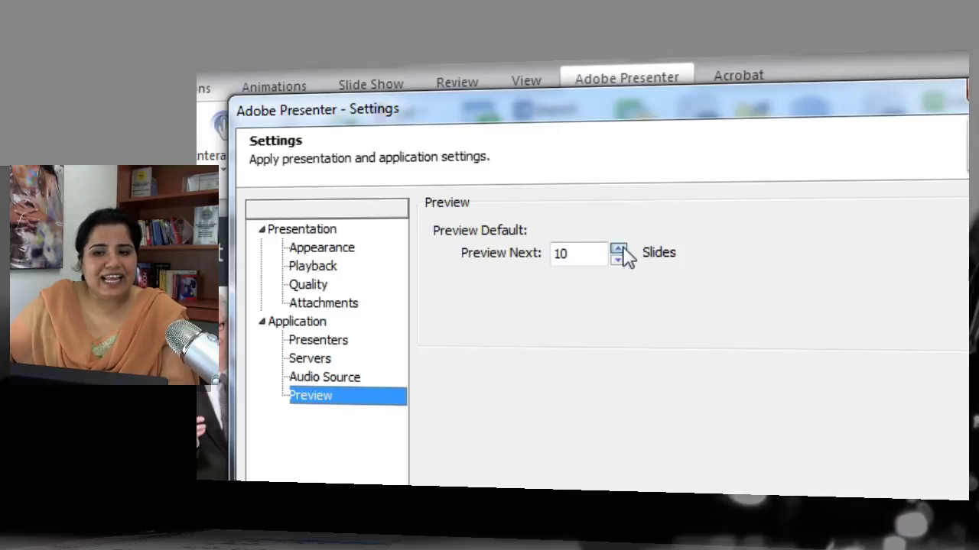
left_click(621, 261)
left_click(621, 261)
left_click(621, 261)
left_click(621, 261)
left_click(621, 260)
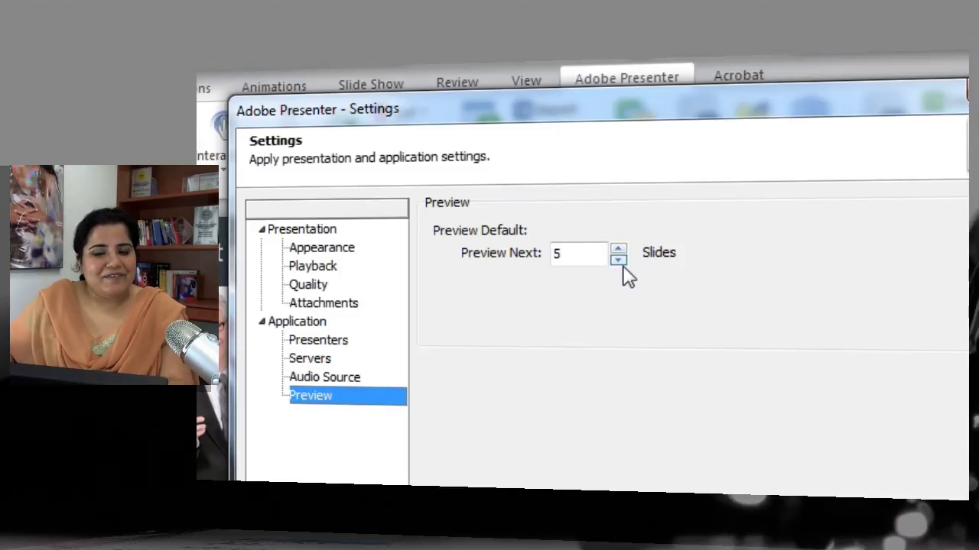
left_click(621, 263)
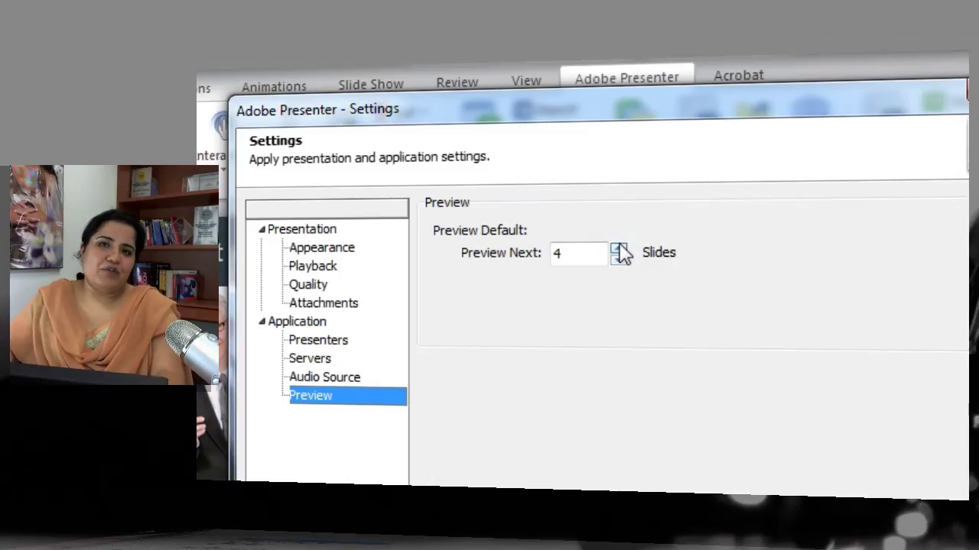
left_click(618, 249)
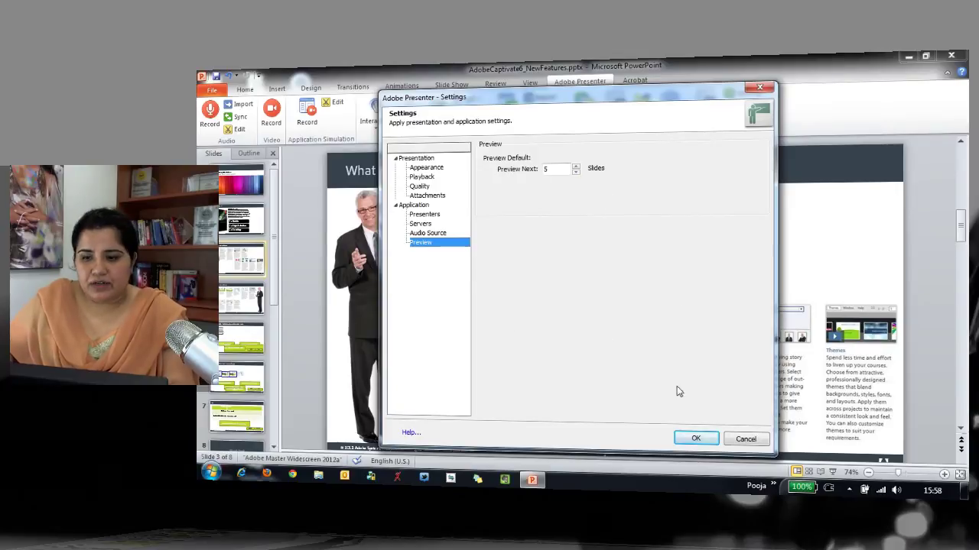
Step: Close Settings with Preview Next at 5 and check the Preview dropdown's slide count
left_click(692, 439)
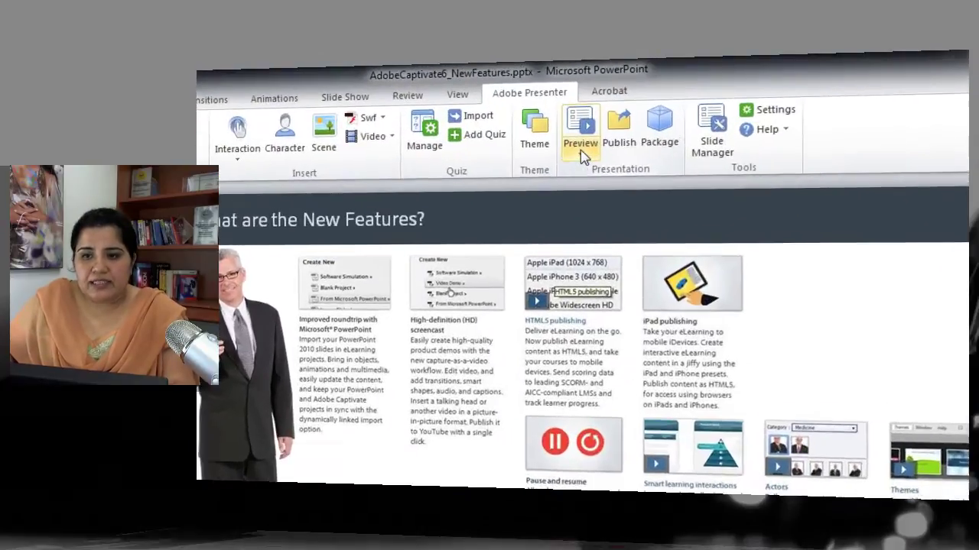
left_click(618, 126)
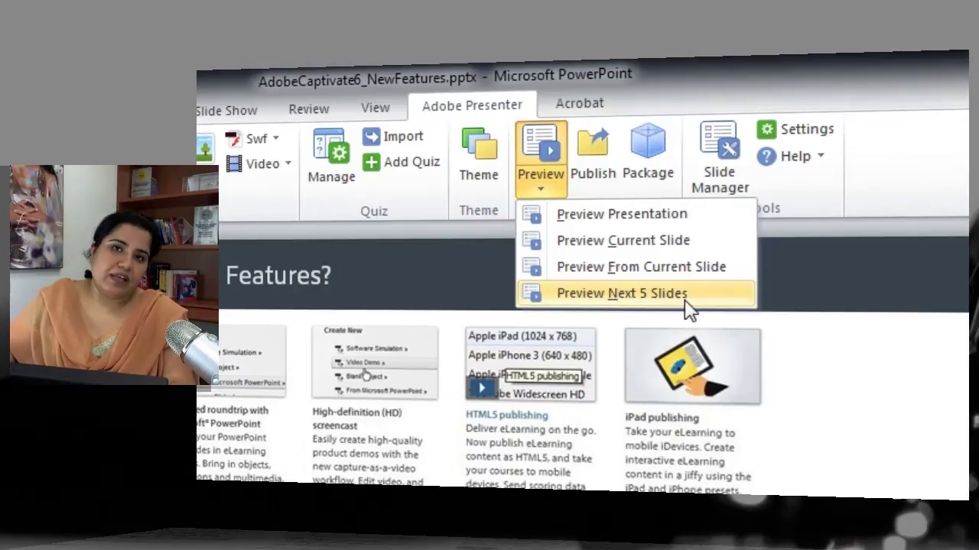
key("Escape")
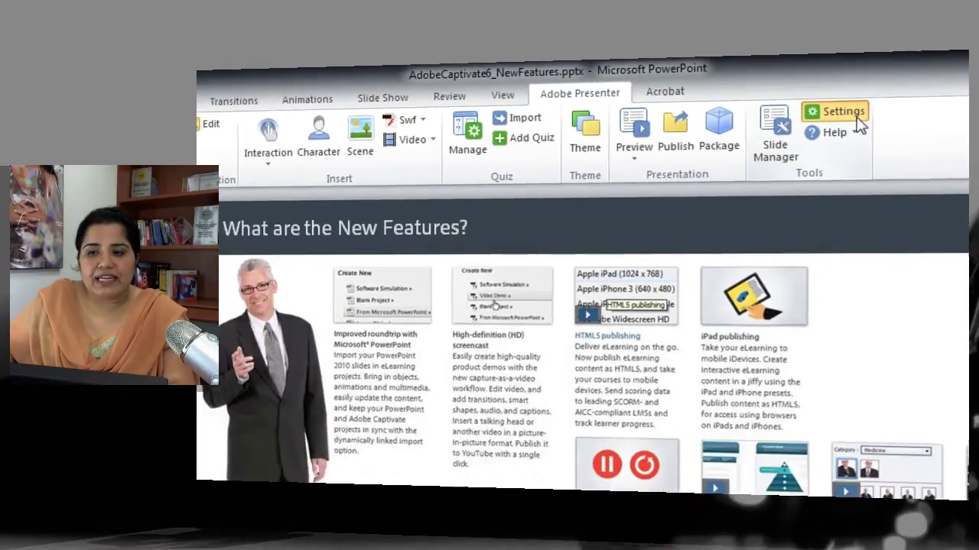
Step: Change Preview Next to 7 in Adobe Presenter Settings and verify the dropdown shows 7 slides
left_click(857, 123)
left_click(417, 304)
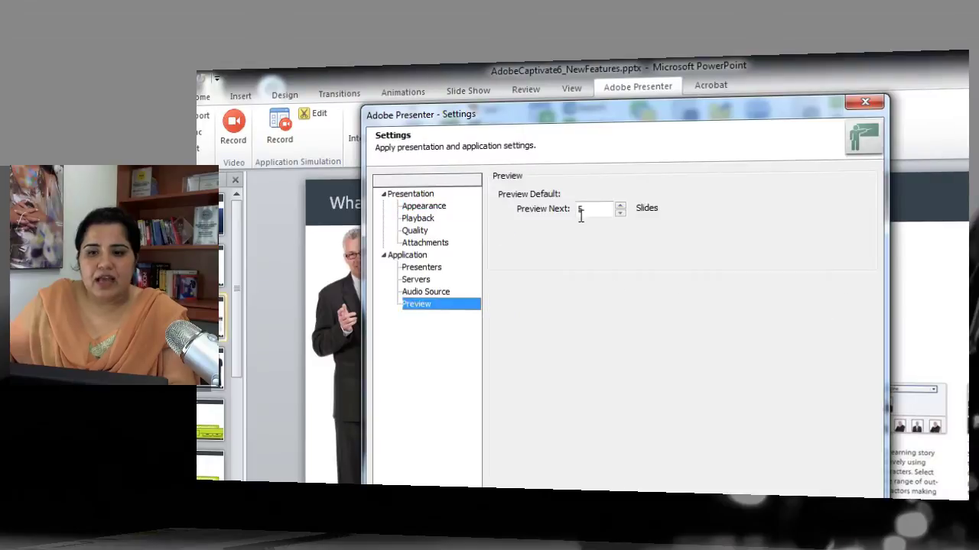
left_click(593, 211)
double_click(593, 211)
type("7")
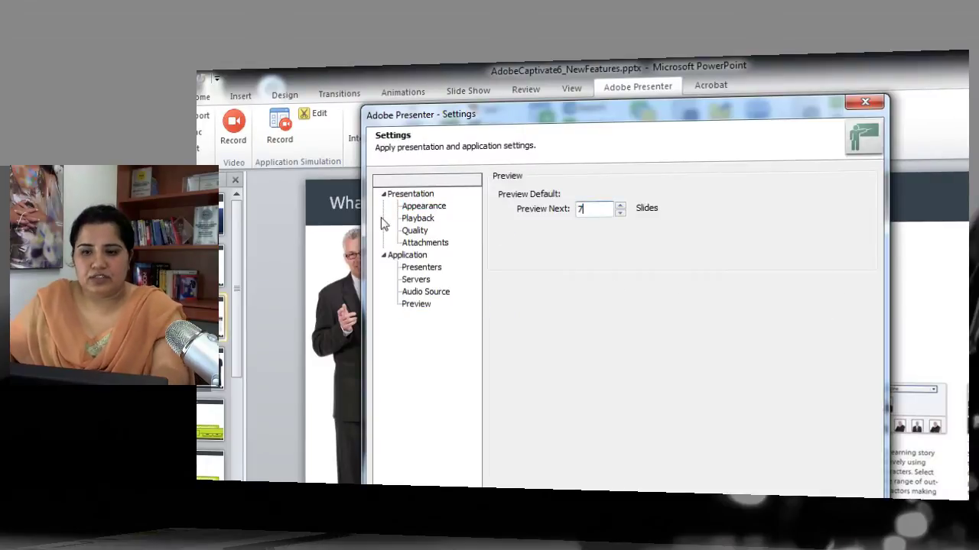
key("Return")
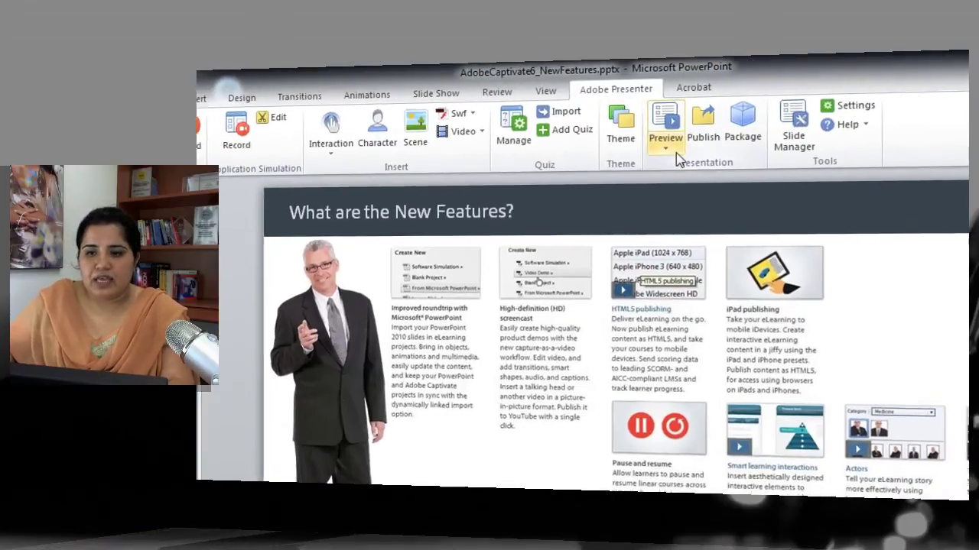
left_click(690, 148)
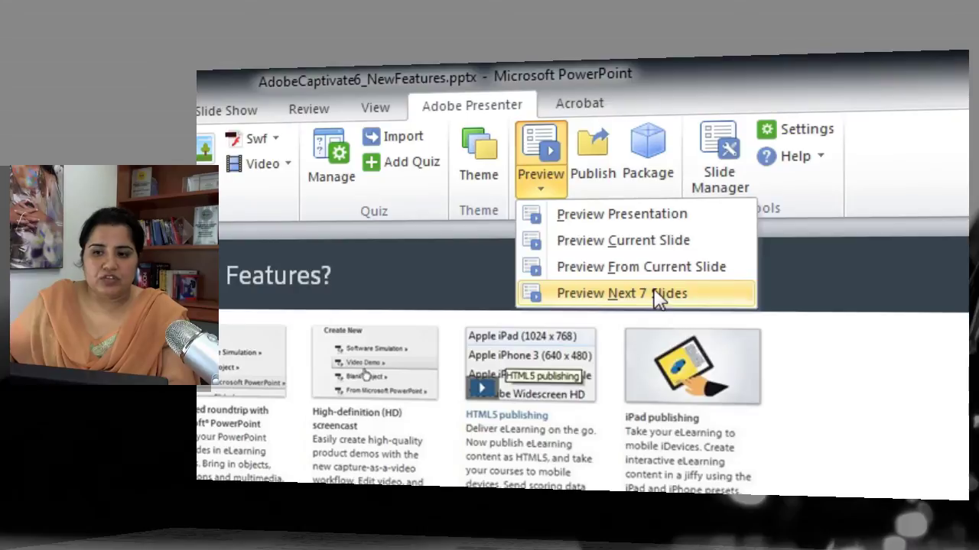
left_click(866, 350)
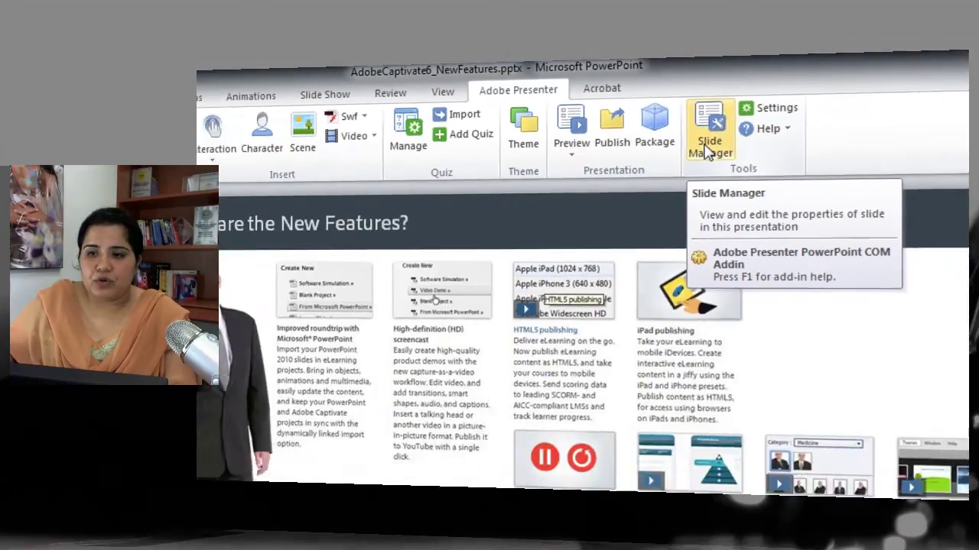
Step: Open the Slide Manager and scroll through its slide list
left_click(707, 147)
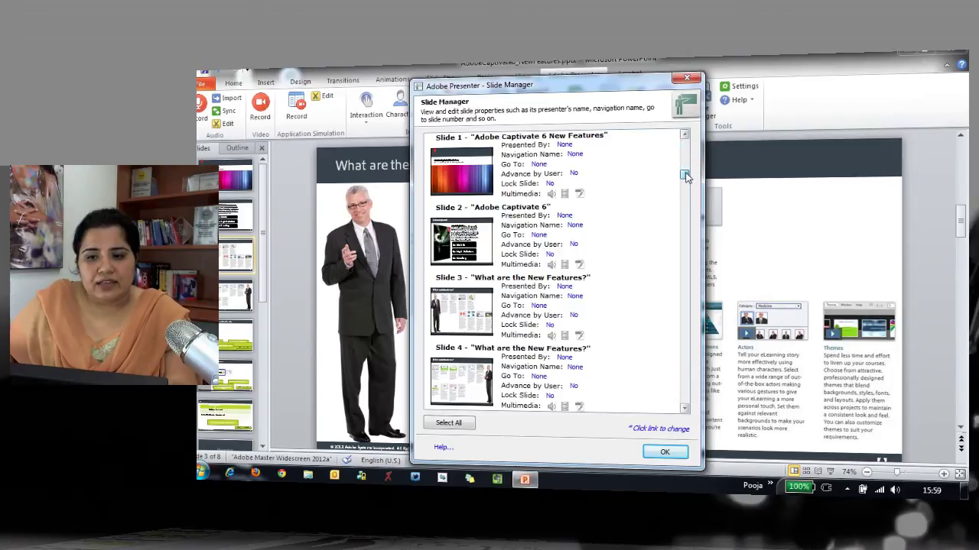
scroll(640, 201, "down", 4)
scroll(605, 222, "down", 3)
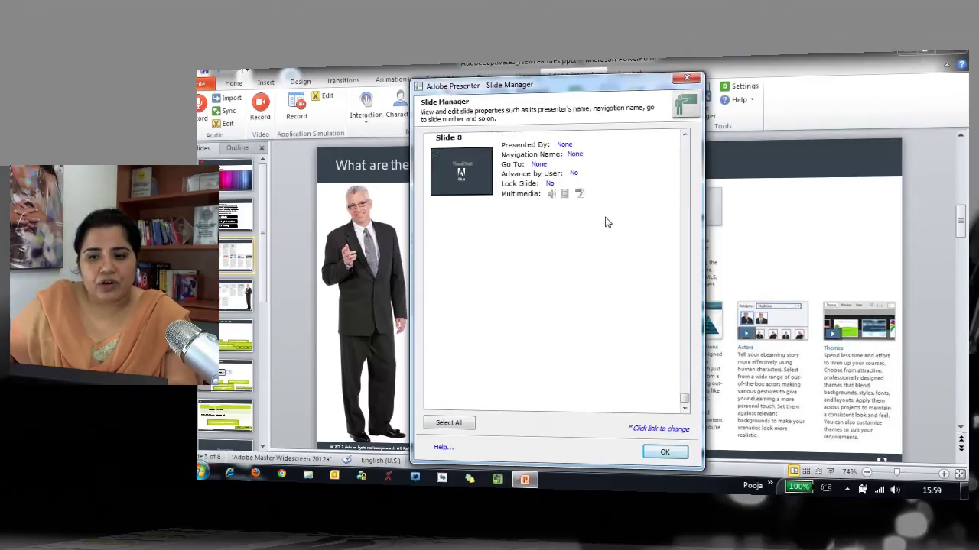
scroll(605, 222, "up", 6)
scroll(606, 220, "up", 1)
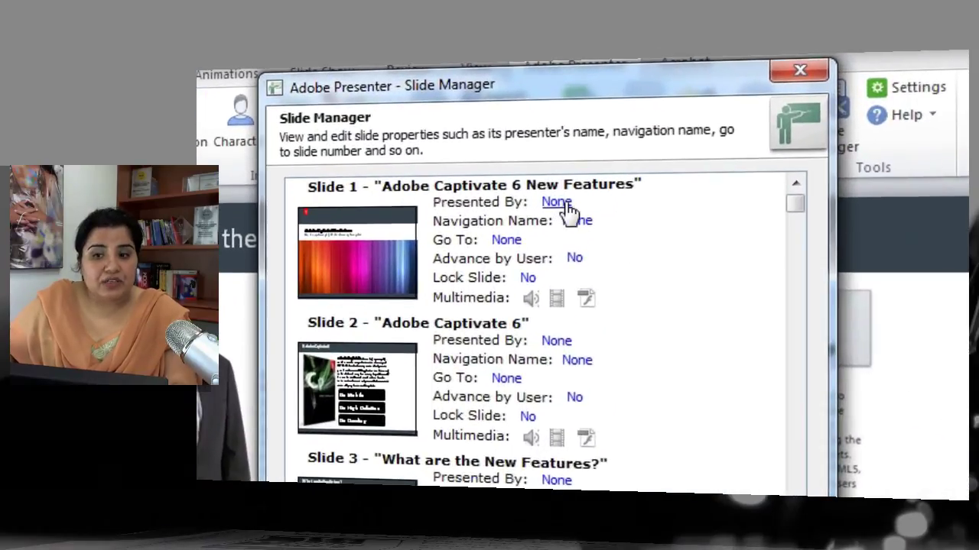
Step: Set Presented By to the default presenter for Slide 1 and Presenter 2 for Slide 2
left_click(566, 204)
left_click(625, 204)
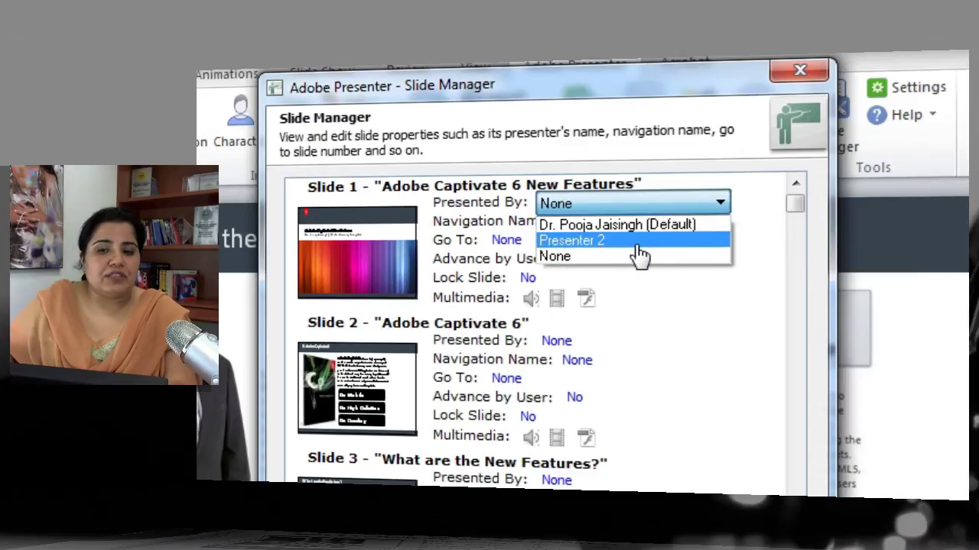
left_click(628, 225)
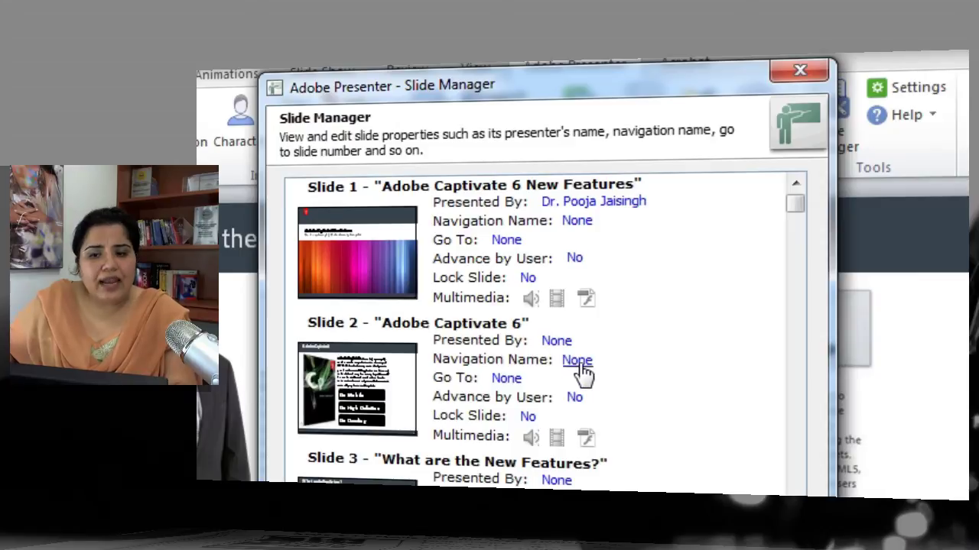
left_click(560, 349)
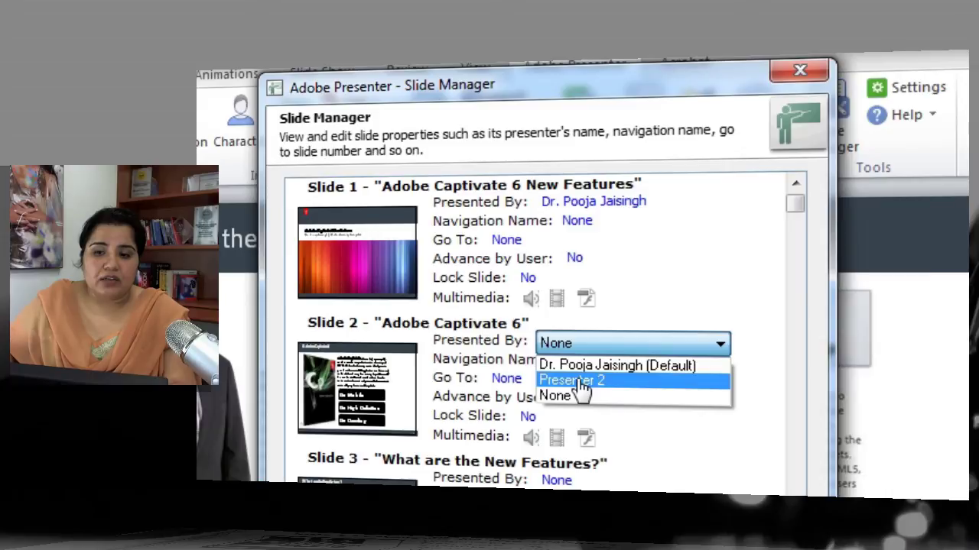
left_click(575, 382)
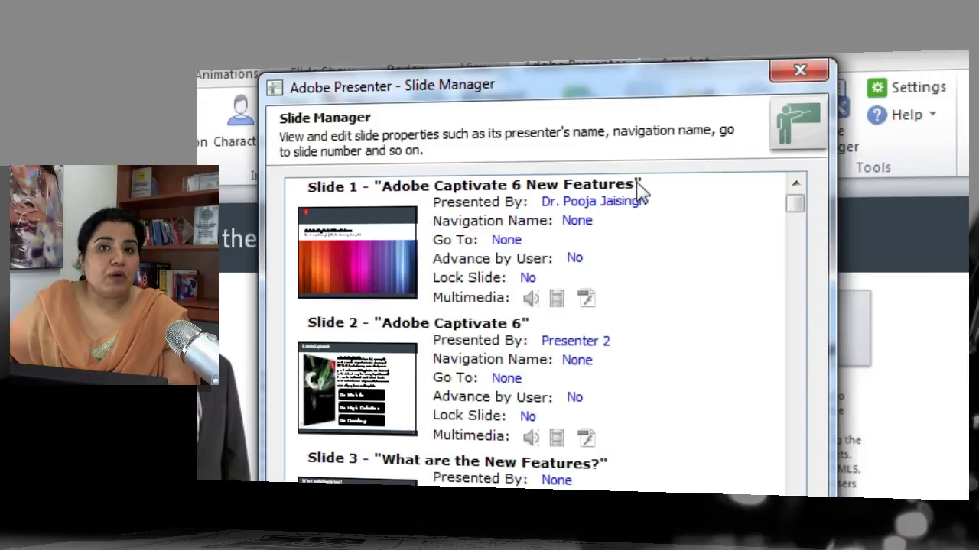
Step: Enter 'Introduction' as Slide 1's navigation name and commit it
left_click(586, 221)
type("Introdu")
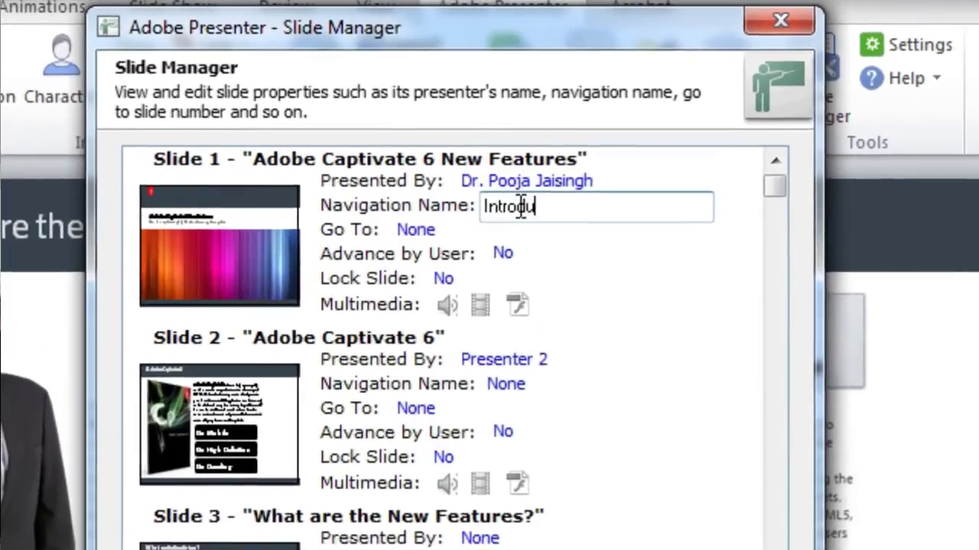
type("ction")
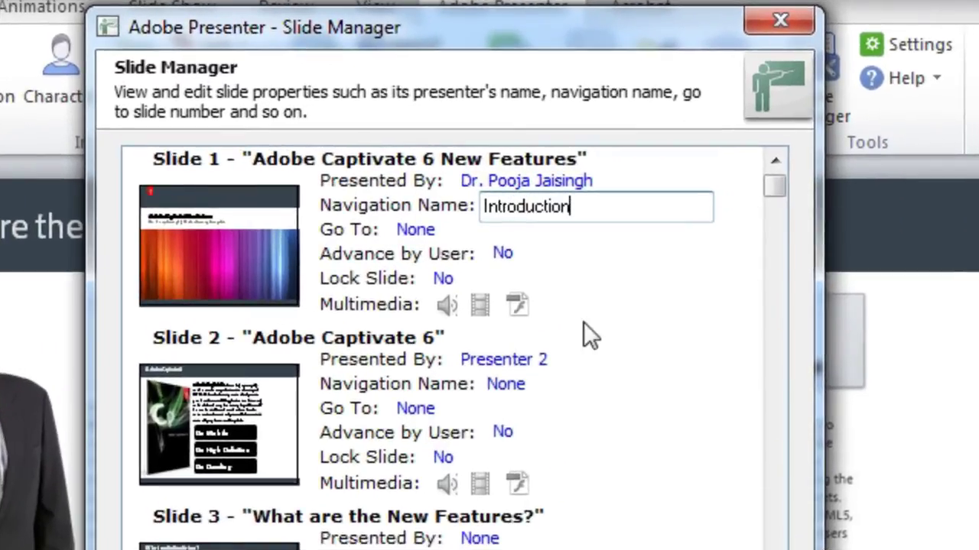
left_click(662, 325)
left_click(688, 385)
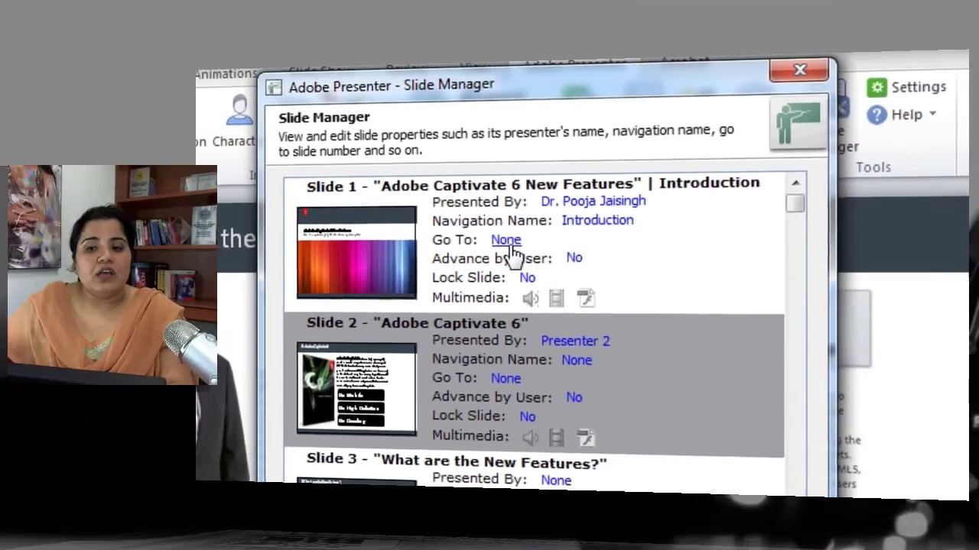
left_click(420, 234)
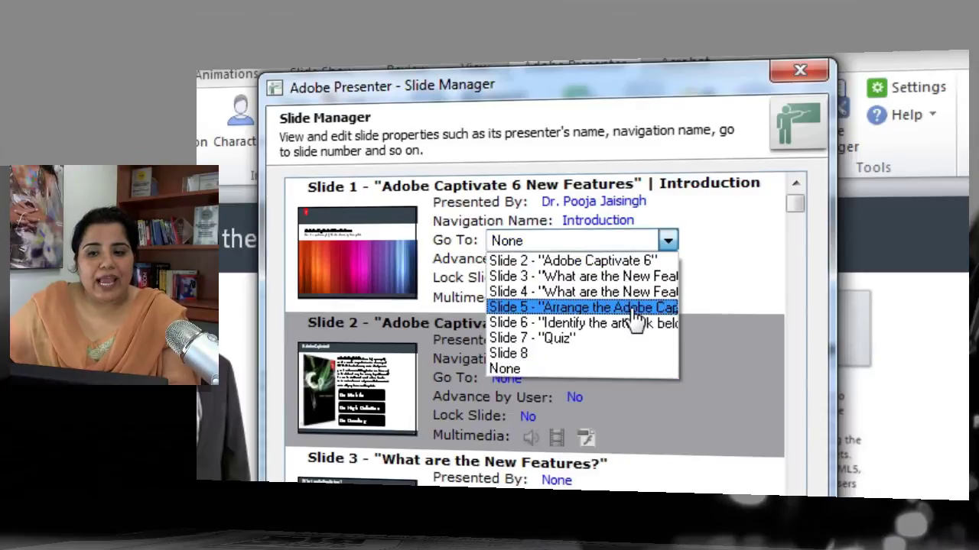
left_click(726, 255)
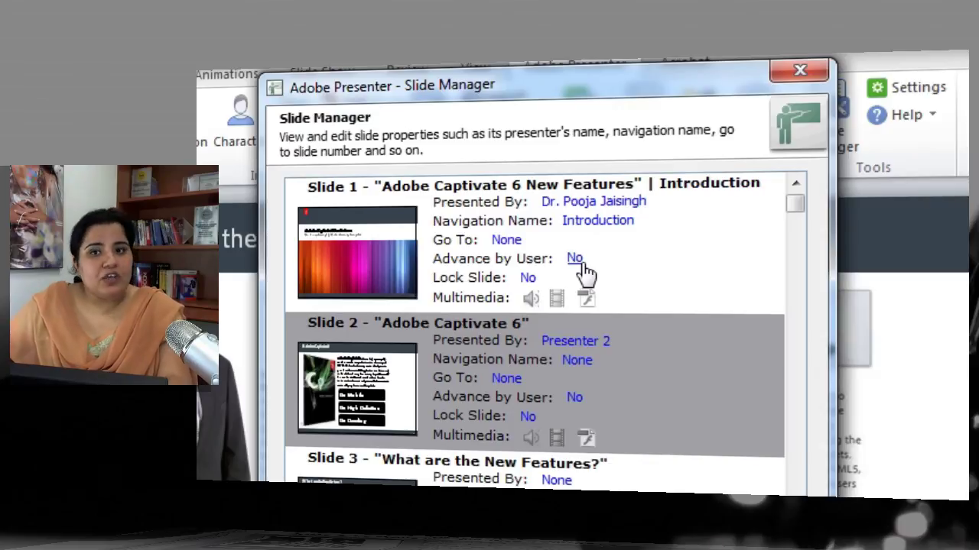
Step: Change Slide 1's Advance by User setting from No to Yes
left_click(578, 261)
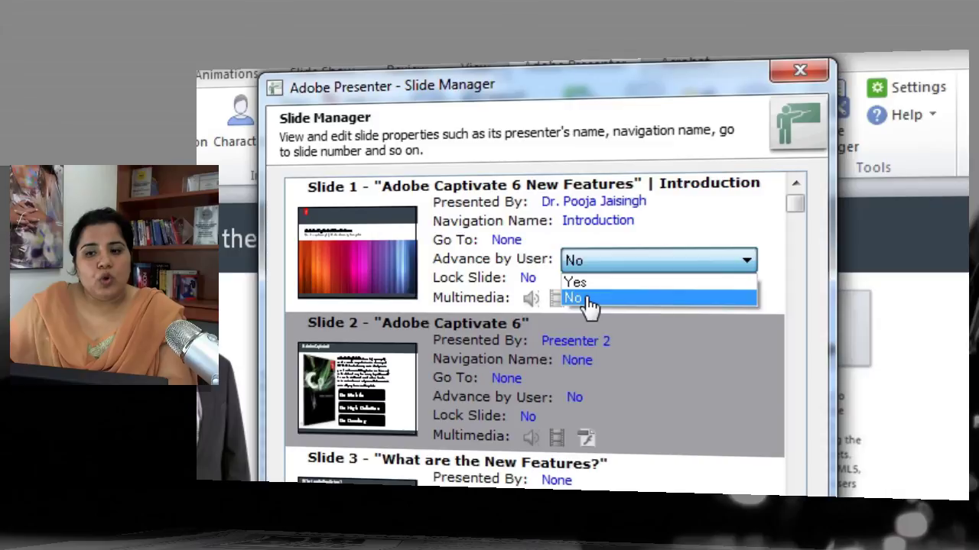
left_click(589, 284)
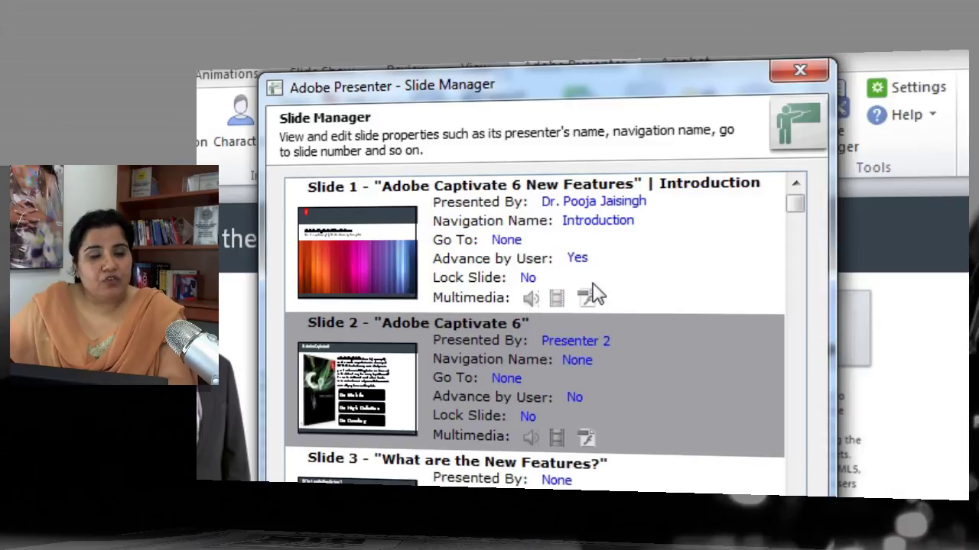